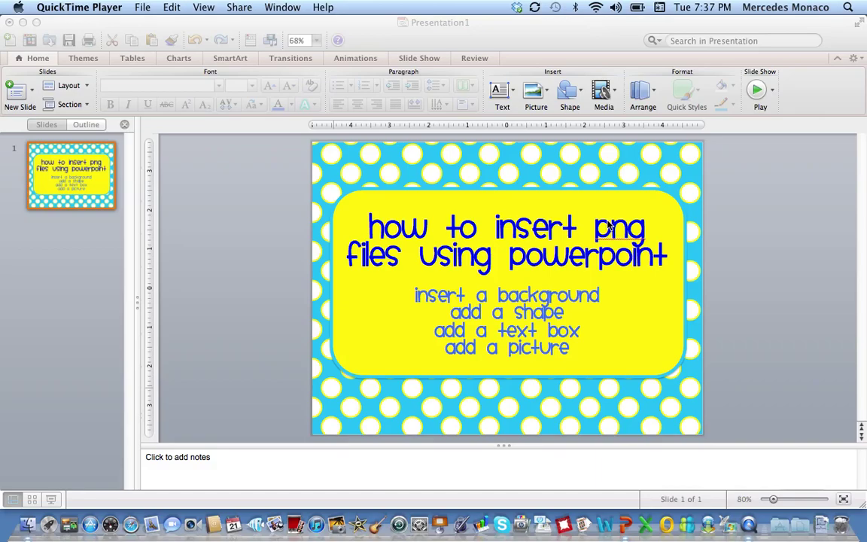
- Add a new slide after the title slide and give it a blank layout
left_click(52, 240)
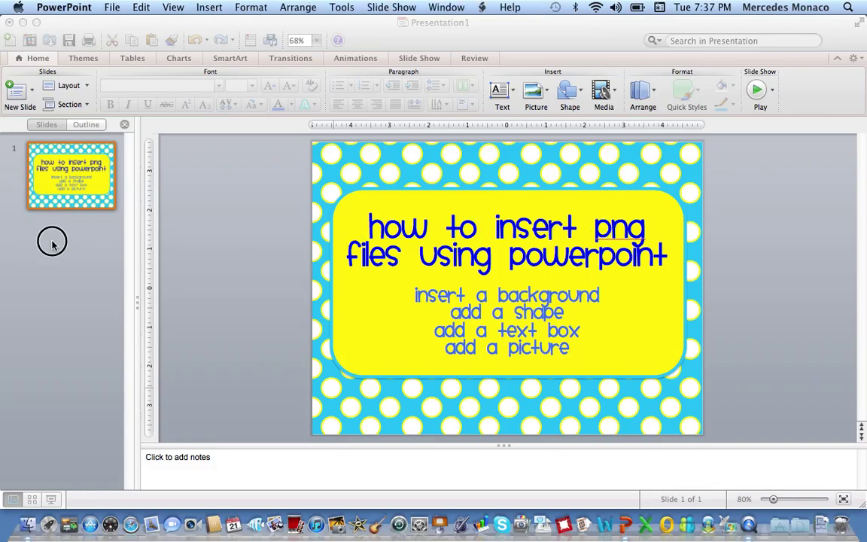
left_click(60, 236)
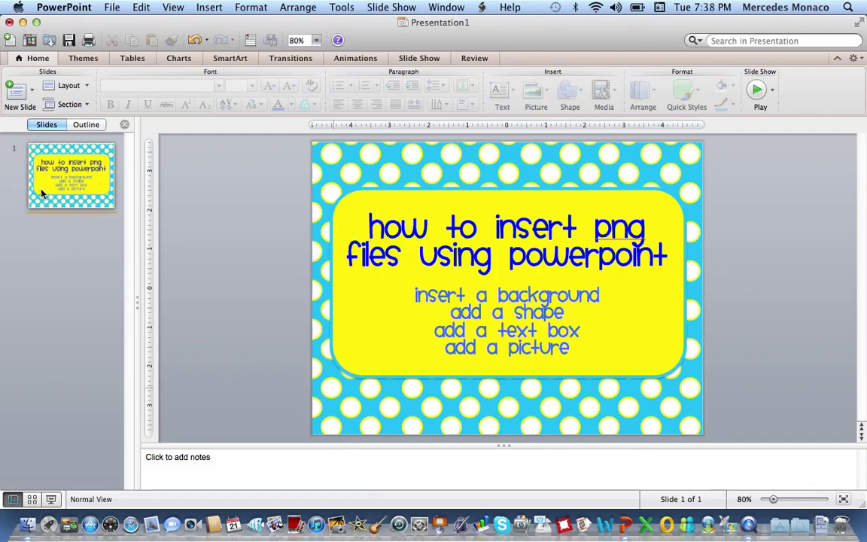
left_click(16, 92)
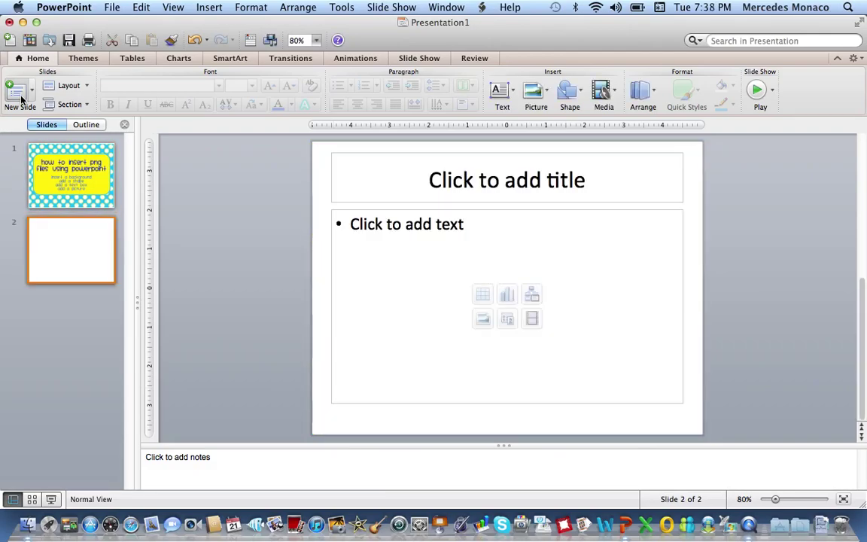
left_click(85, 87)
left_click(150, 208)
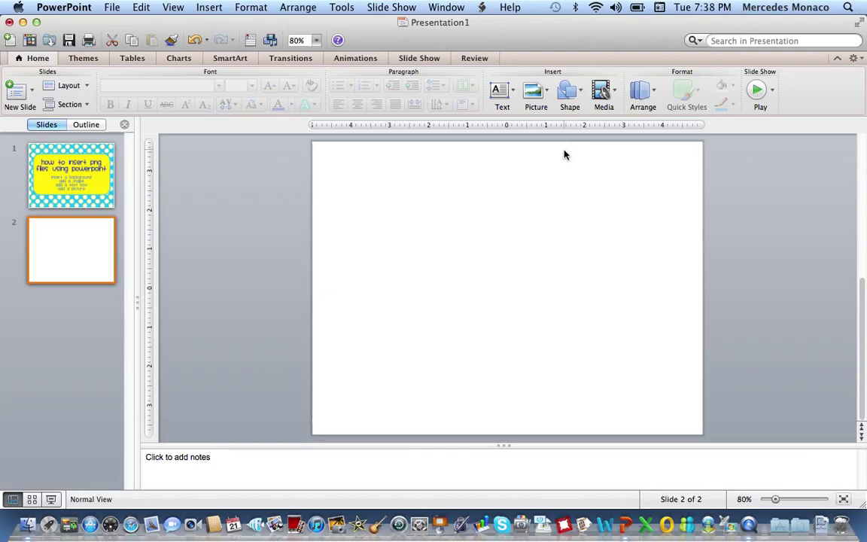
- Start inserting a picture from file and browse to the Polka Dot Frames Bright Colors folder inside Polka Dot Products on the Desktop
left_click(540, 91)
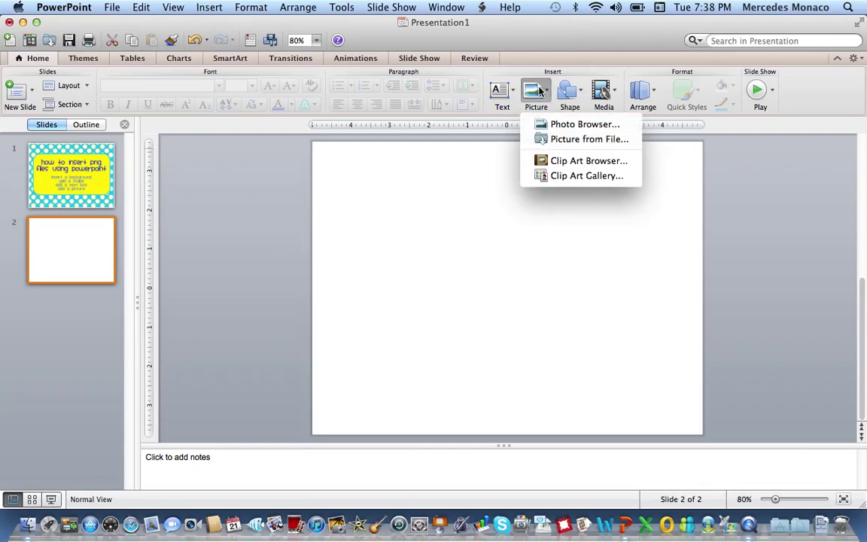
left_click(582, 139)
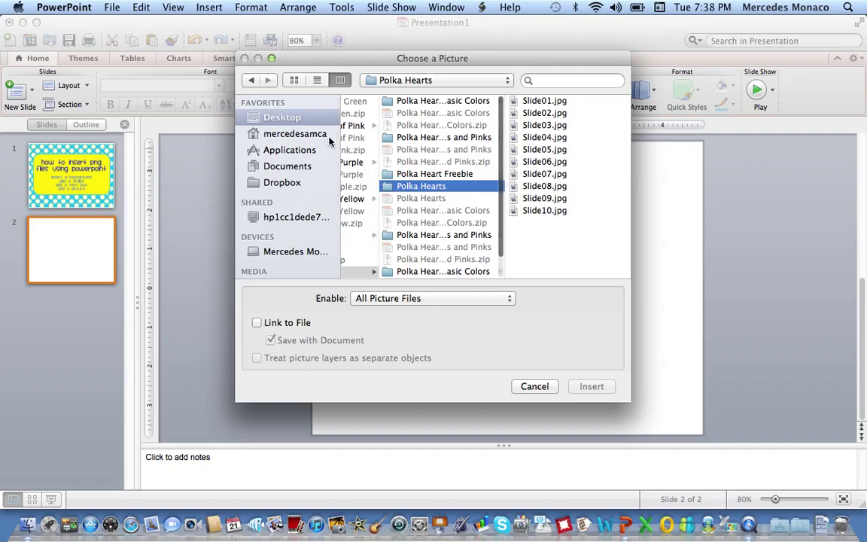
left_click(290, 121)
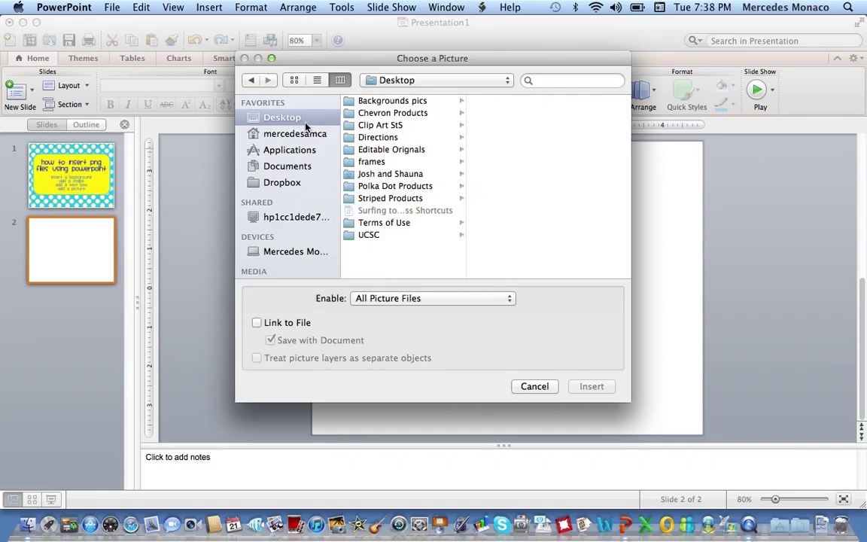
left_click(398, 186)
scroll(557, 248, "down", 8)
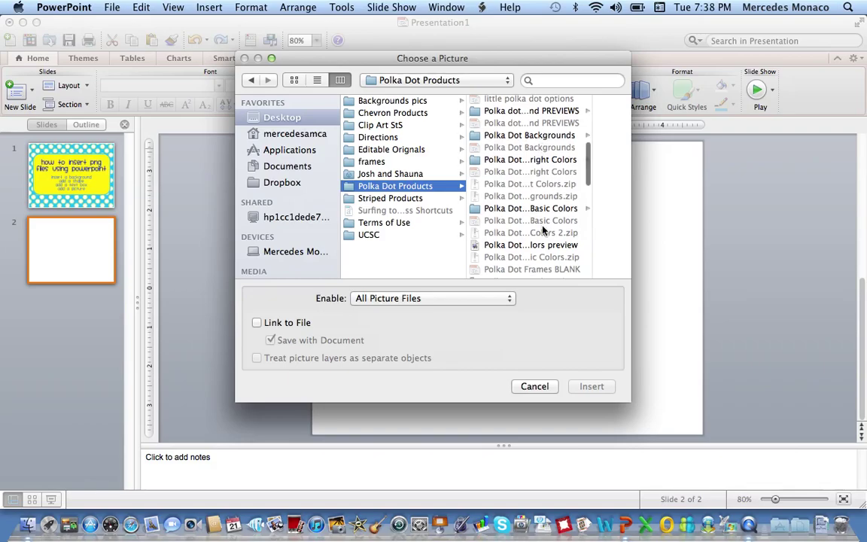
scroll(543, 230, "down", 3)
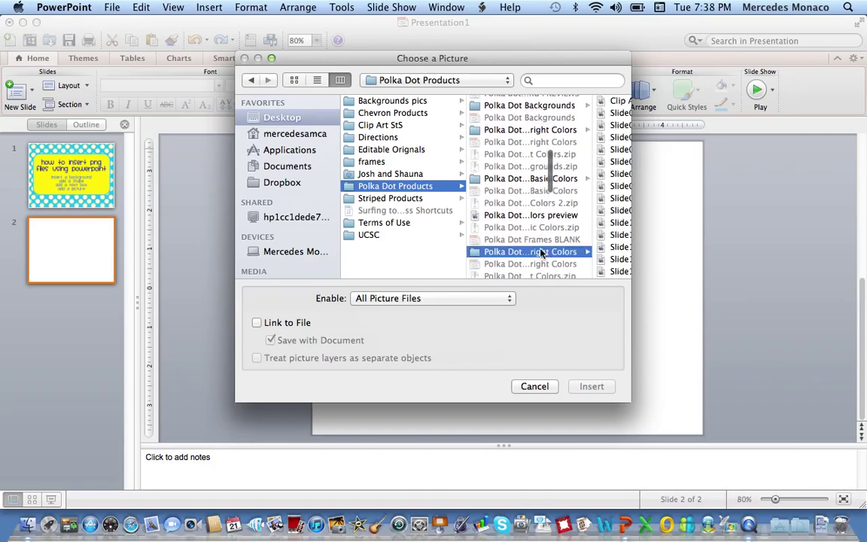
left_click(530, 252)
- Preview the frame images and insert Slide08.png, the purple frame with yellow dots, on slide 2
left_click(543, 162)
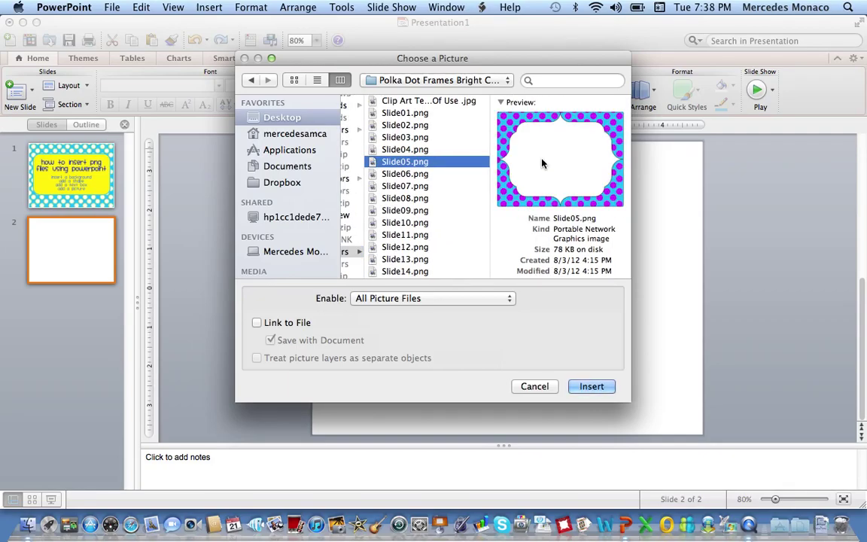
left_click(311, 84)
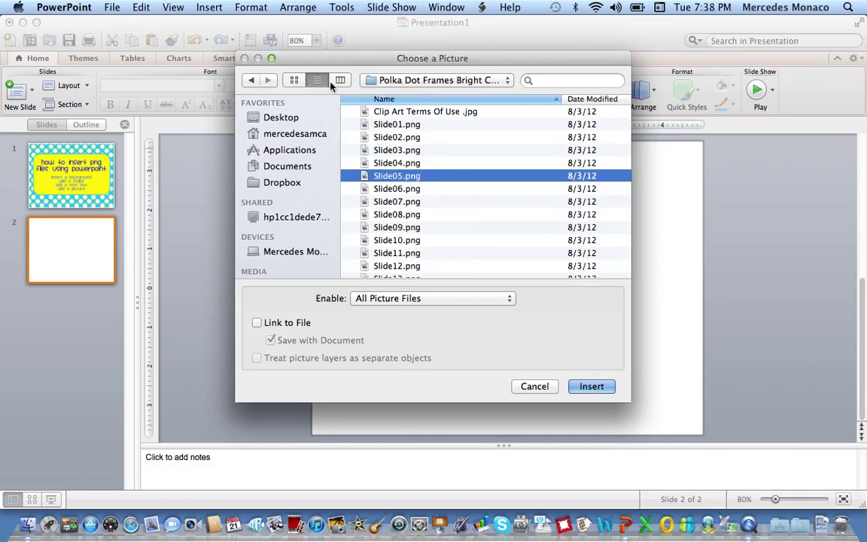
left_click(339, 84)
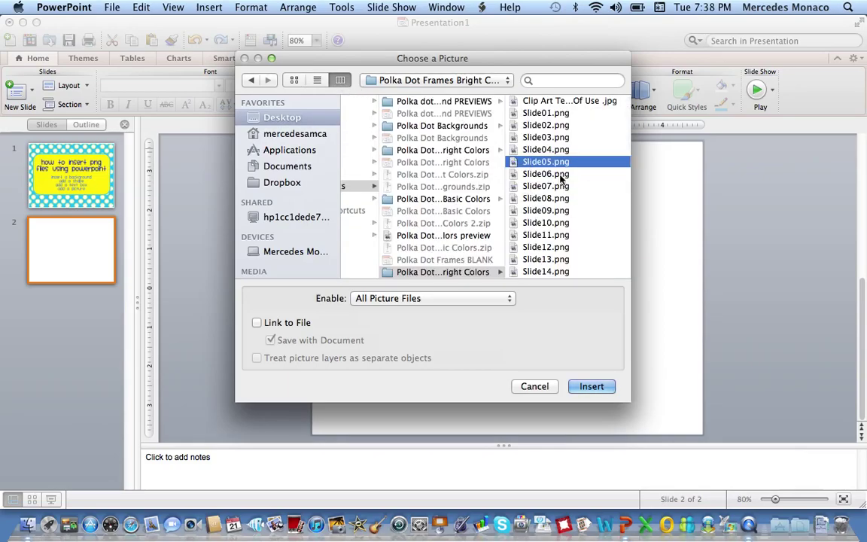
left_click(548, 198)
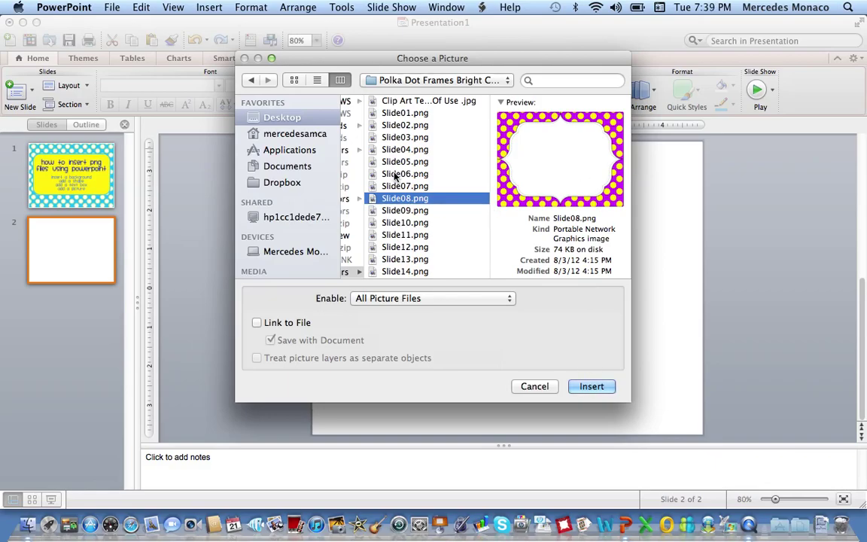
left_click(592, 386)
left_click(591, 388)
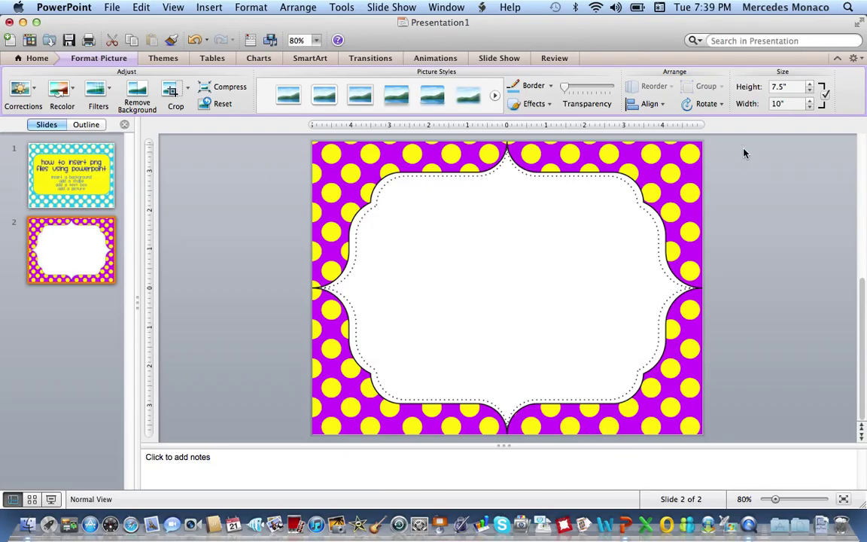
left_click(736, 186)
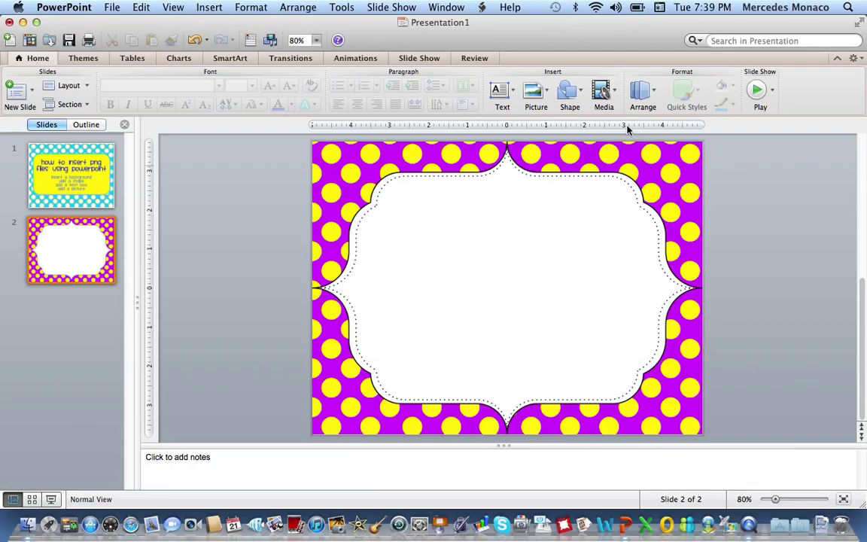
- Insert a text box near the middle of the frame containing "Type your text here"
left_click(516, 97)
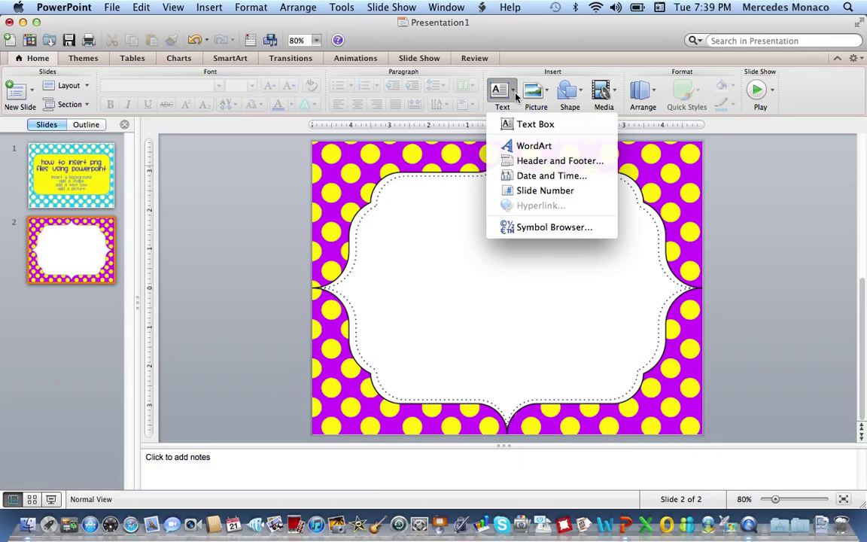
left_click(520, 127)
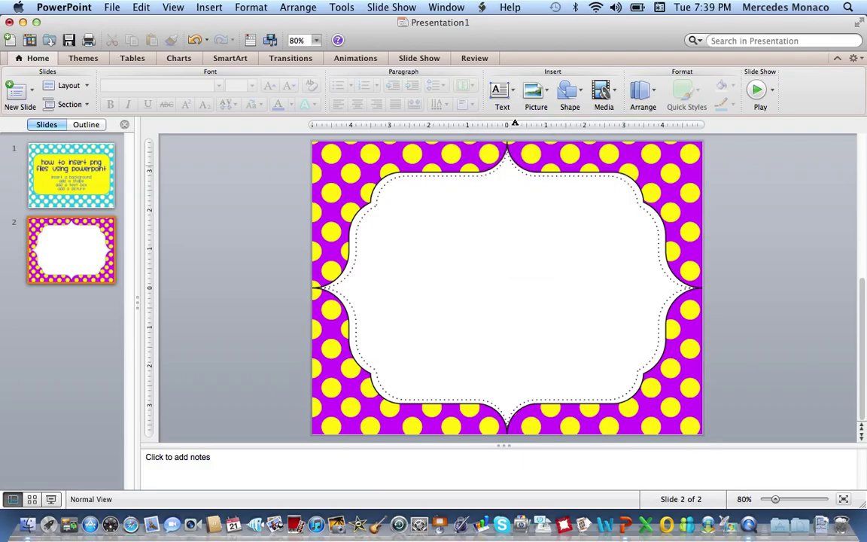
left_click(502, 274)
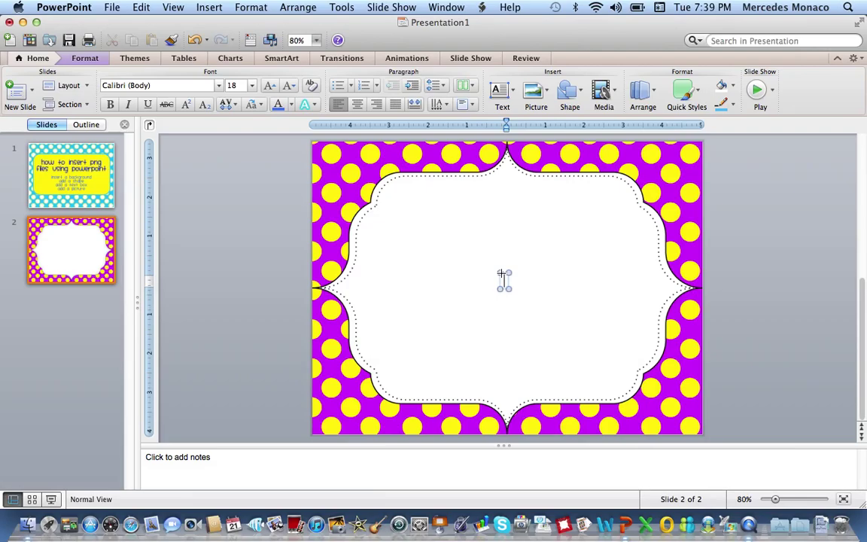
type("Type your text here")
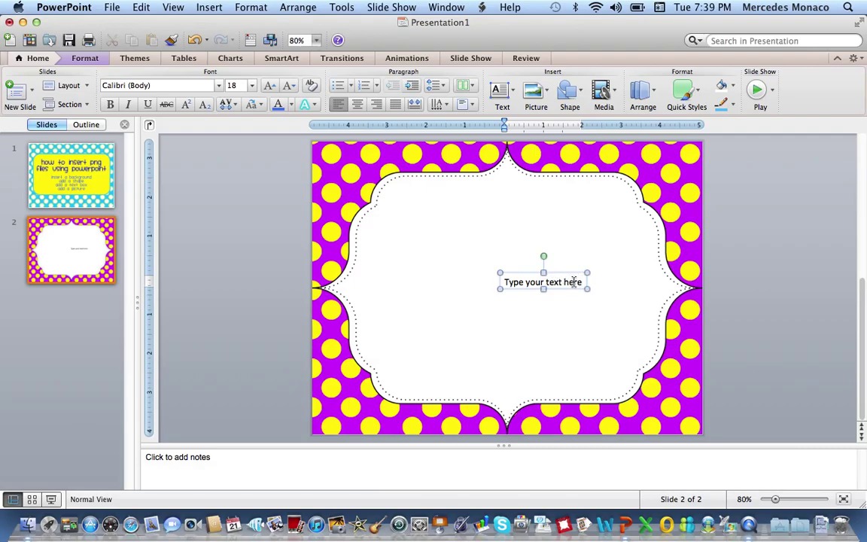
- Select the text box and increase its font size to 40
left_click(584, 283)
left_click(569, 274)
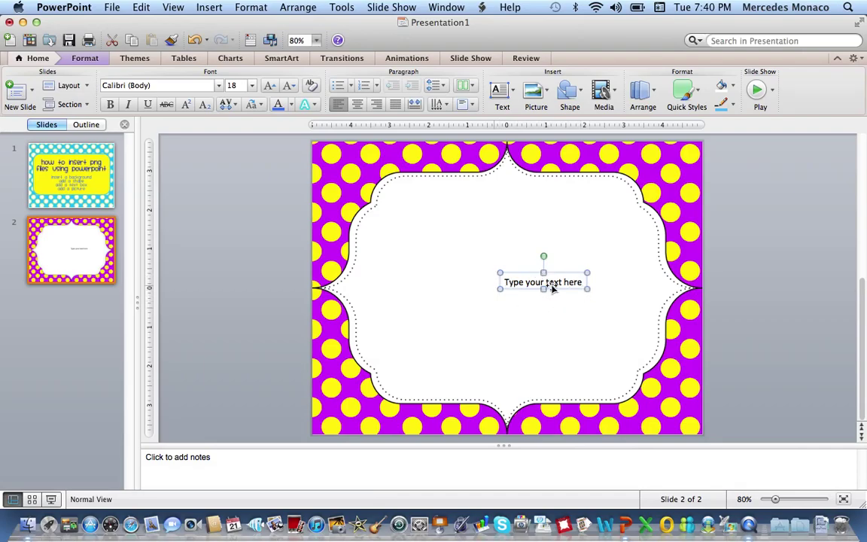
left_click(268, 87)
left_click(269, 87)
left_click(268, 86)
left_click(268, 87)
left_click(268, 86)
left_click(268, 87)
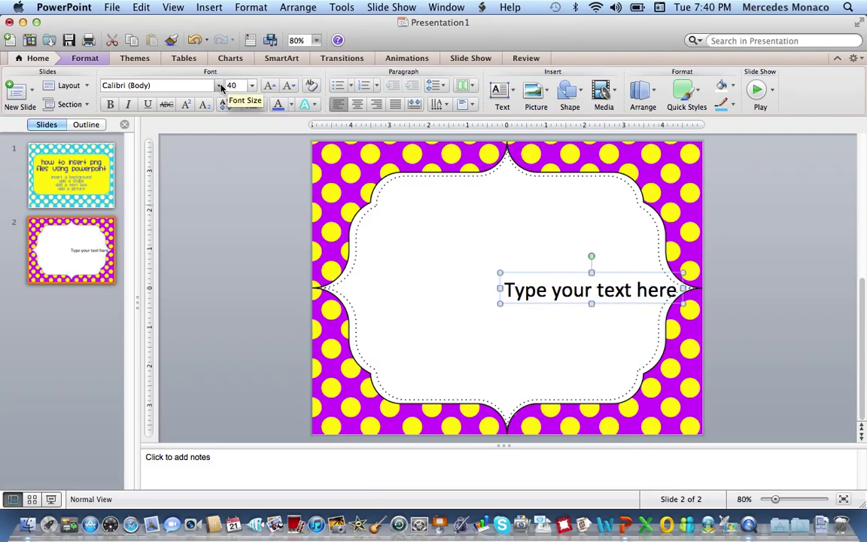
- Change the text box's font to Monster Paparazzi
left_click(216, 85)
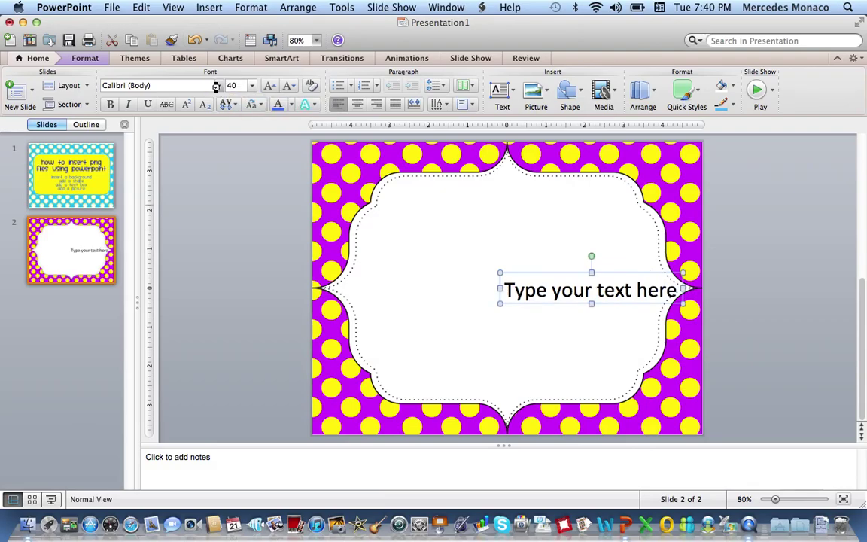
left_click(217, 86)
left_click(218, 87)
left_click(219, 87)
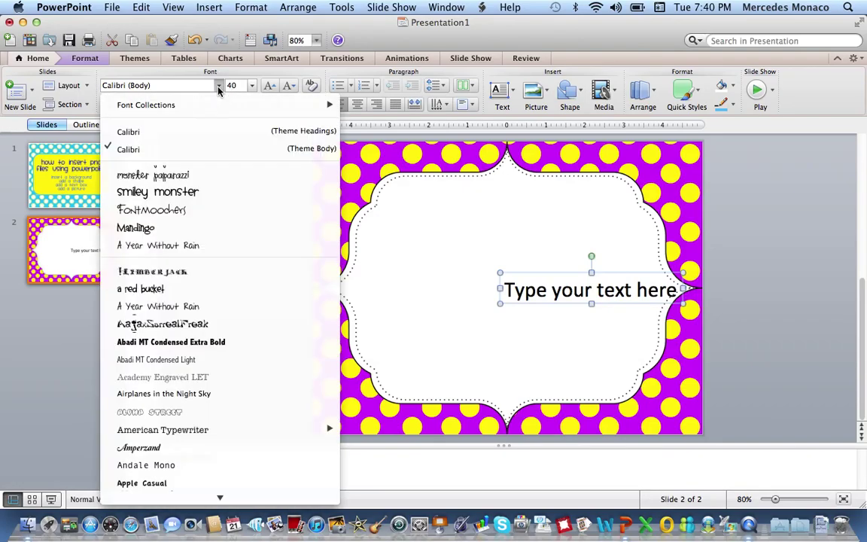
left_click(196, 180)
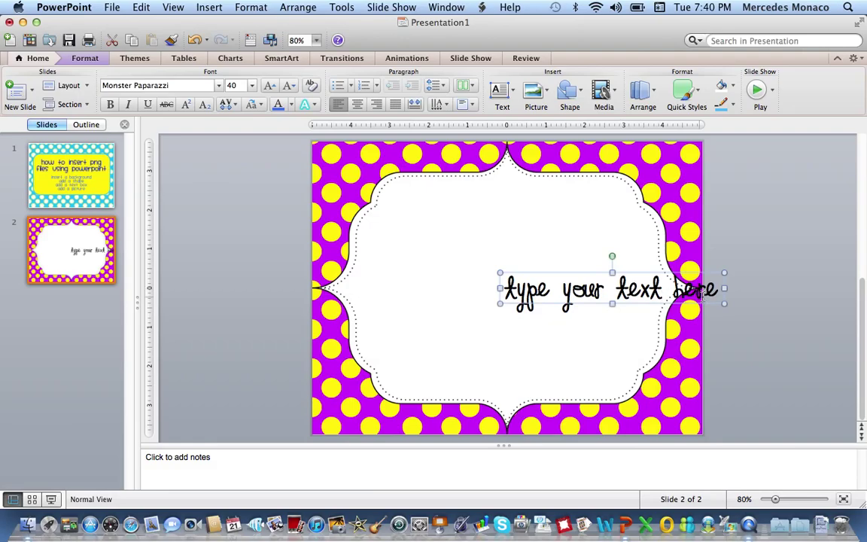
- Highlight the whole line of text inside the text box
left_click_drag(712, 290, 506, 292)
left_click(559, 329)
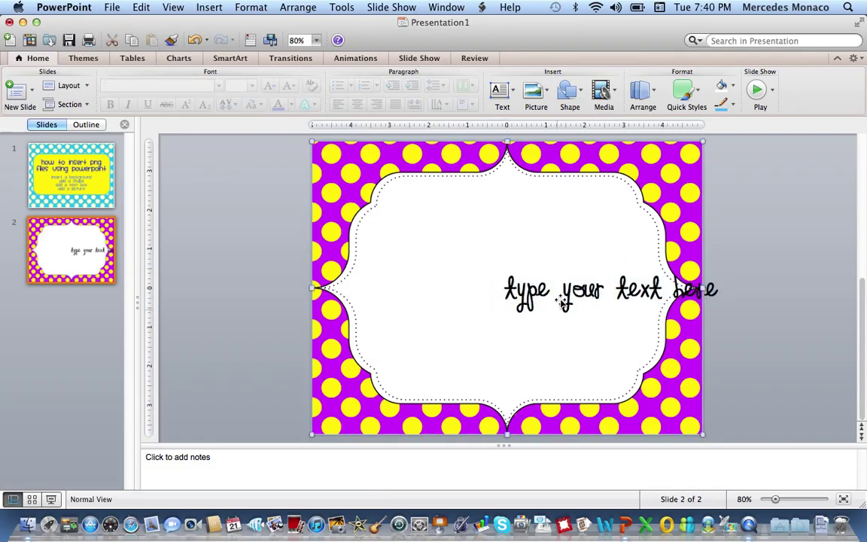
left_click(570, 296)
double_click(571, 296)
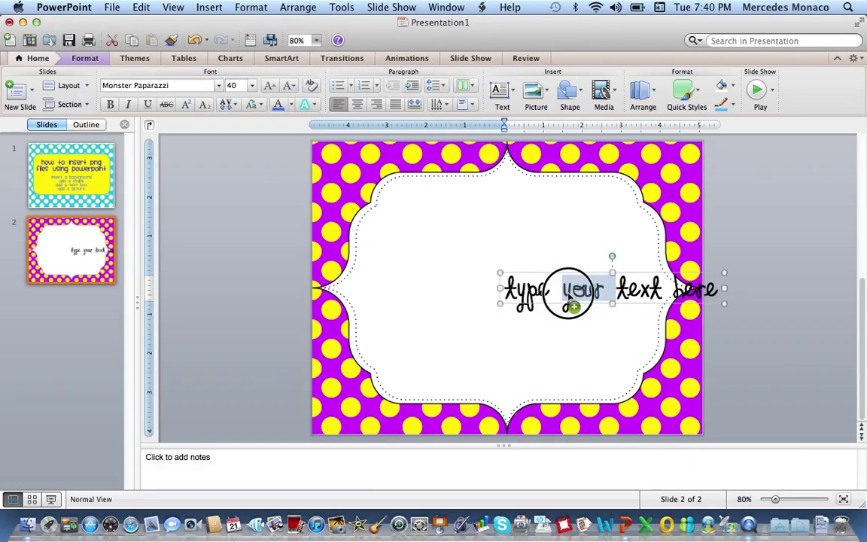
triple_click(570, 296)
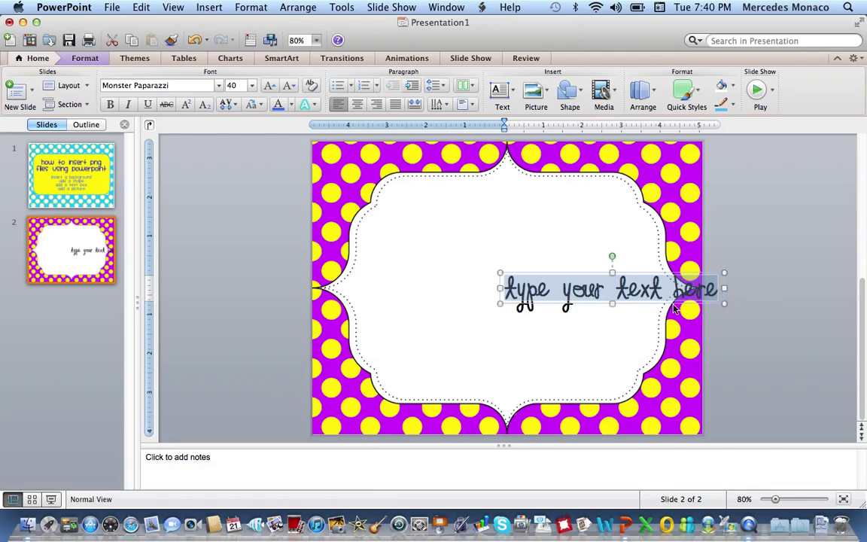
- Select the text box as an object and align it to the slide's horizontal center and vertical middle
left_click(589, 306)
left_click(591, 294)
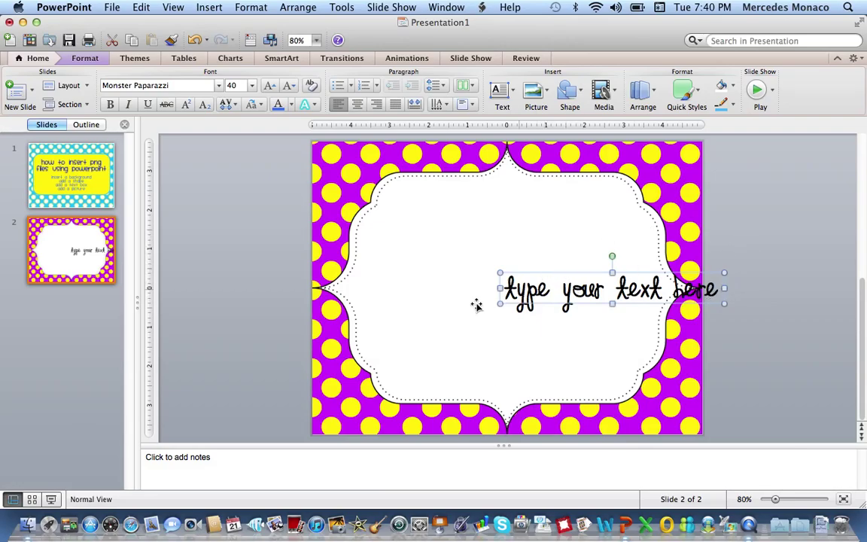
left_click(652, 91)
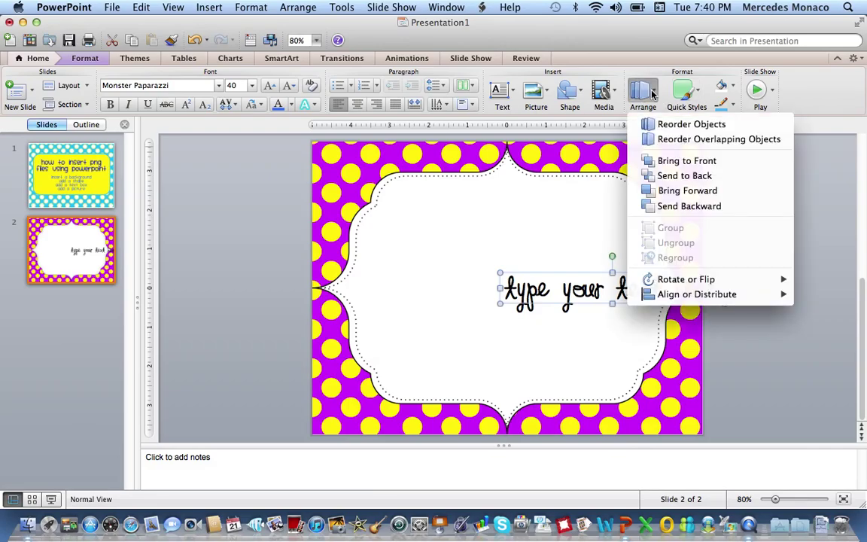
mouse_move(694, 296)
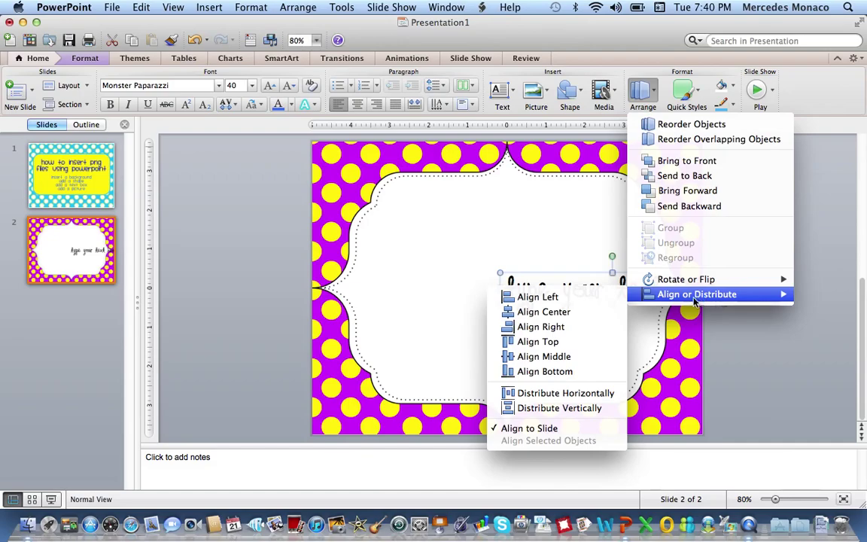
left_click(586, 320)
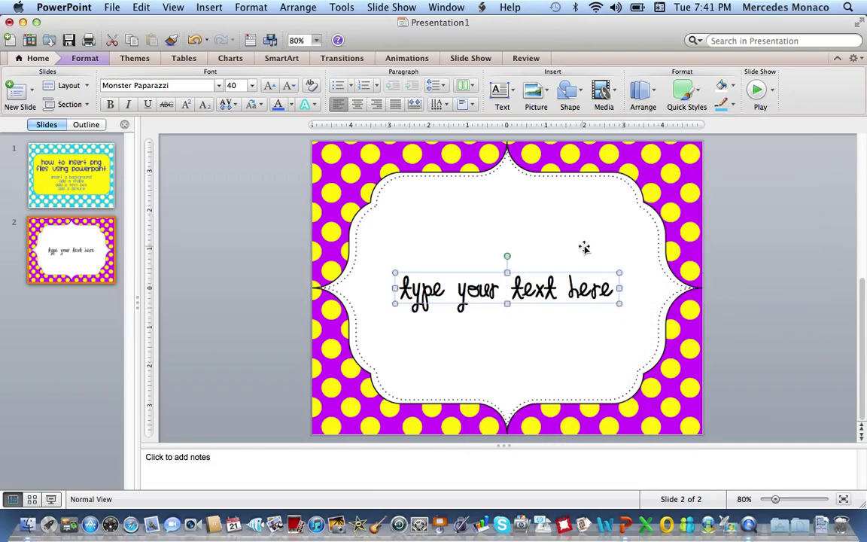
left_click(641, 91)
mouse_move(673, 300)
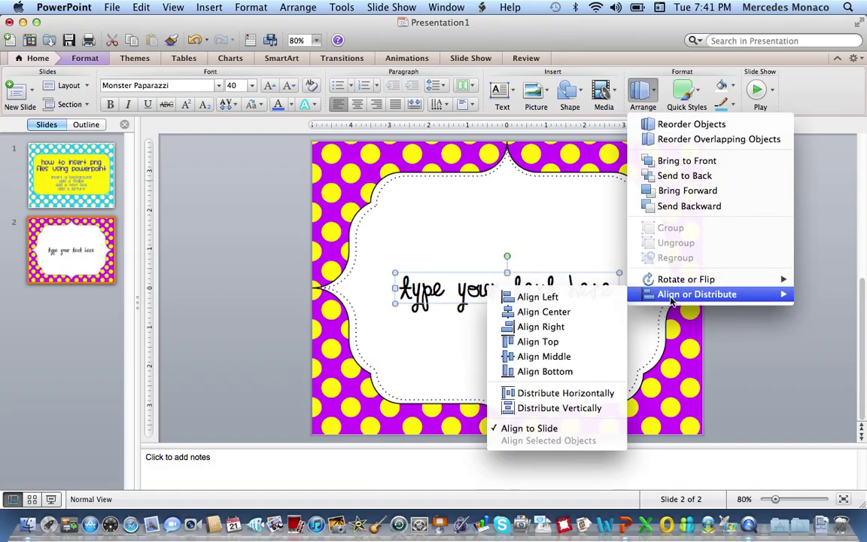
left_click(584, 355)
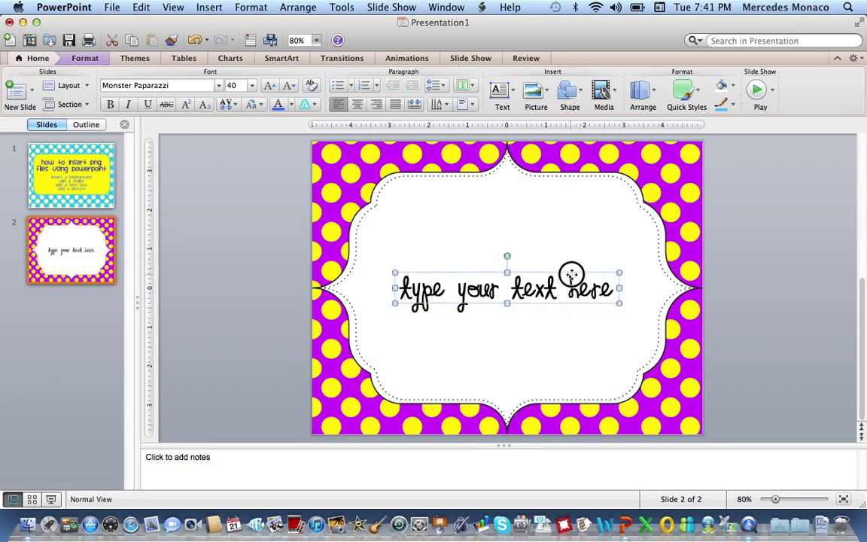
- Move the text box up toward the frame's upper edge and realign it to the slide's vertical middle
left_click_drag(579, 284, 568, 220)
left_click(640, 91)
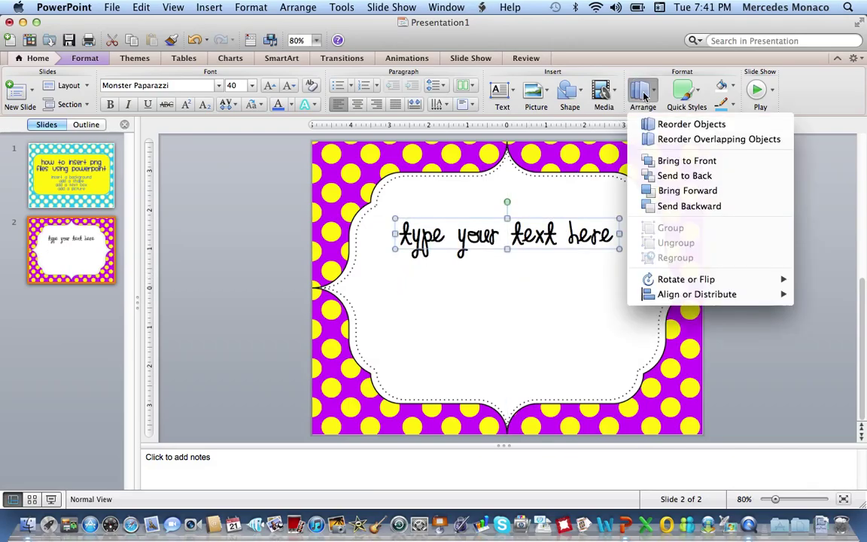
mouse_move(686, 296)
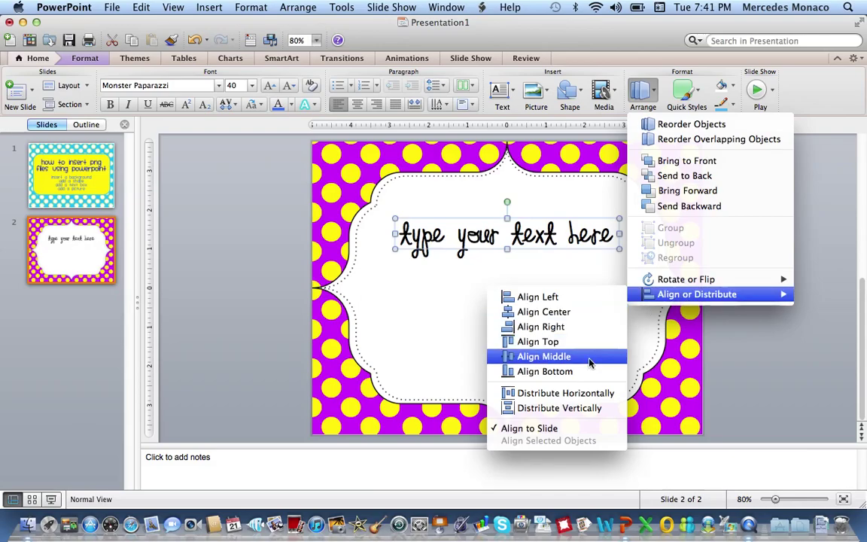
left_click(544, 356)
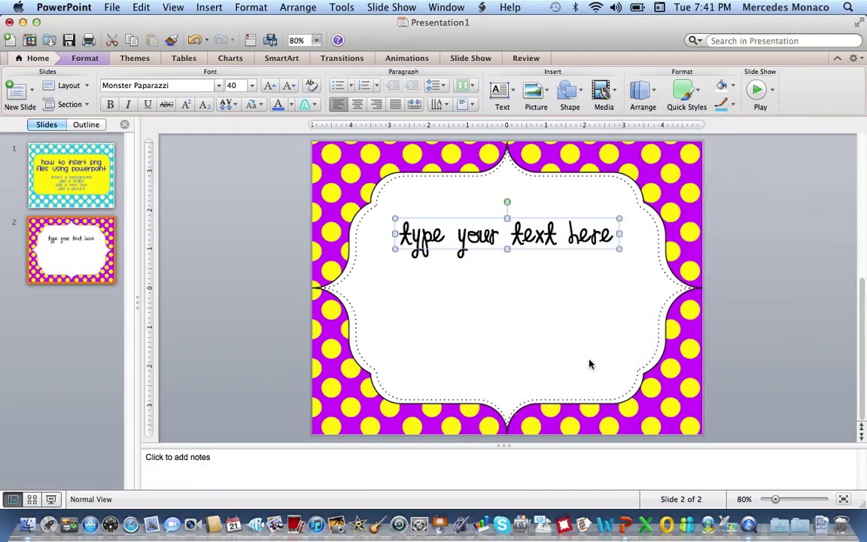
- Add a blank slide after slide 2 and start inserting a picture from a file
left_click(98, 340)
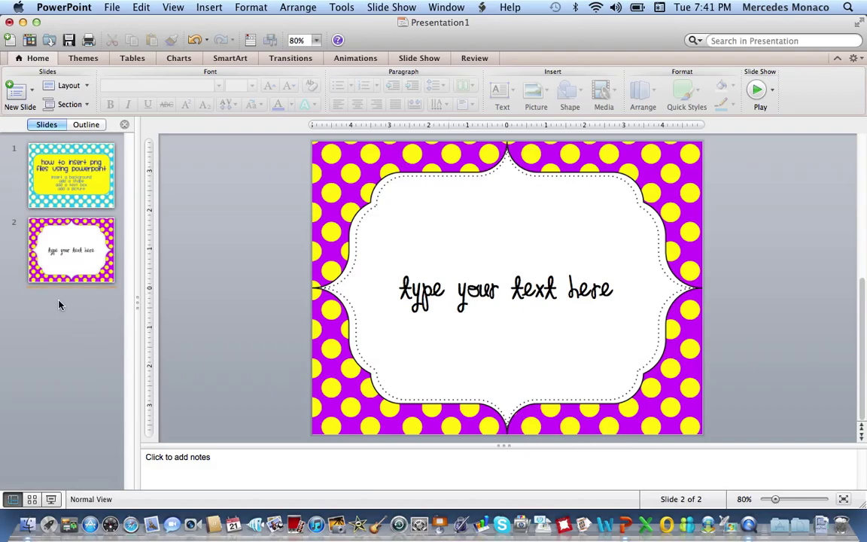
left_click(25, 96)
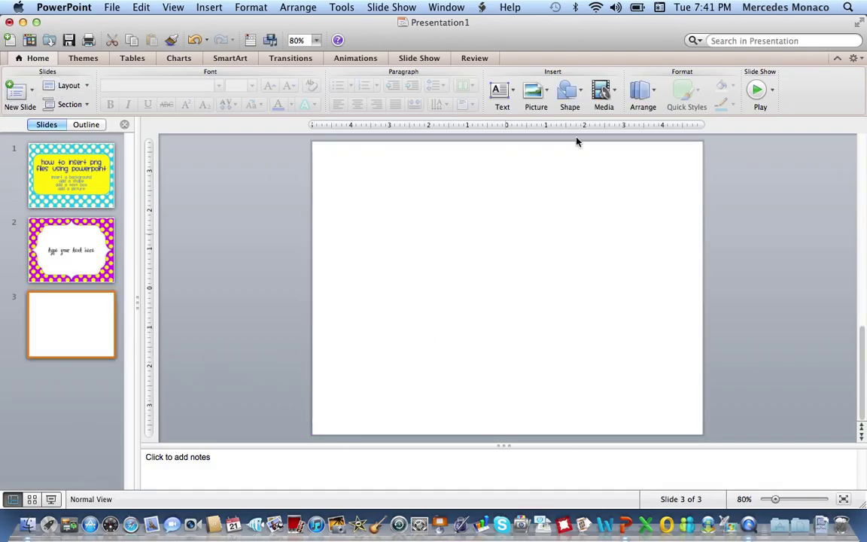
left_click(536, 97)
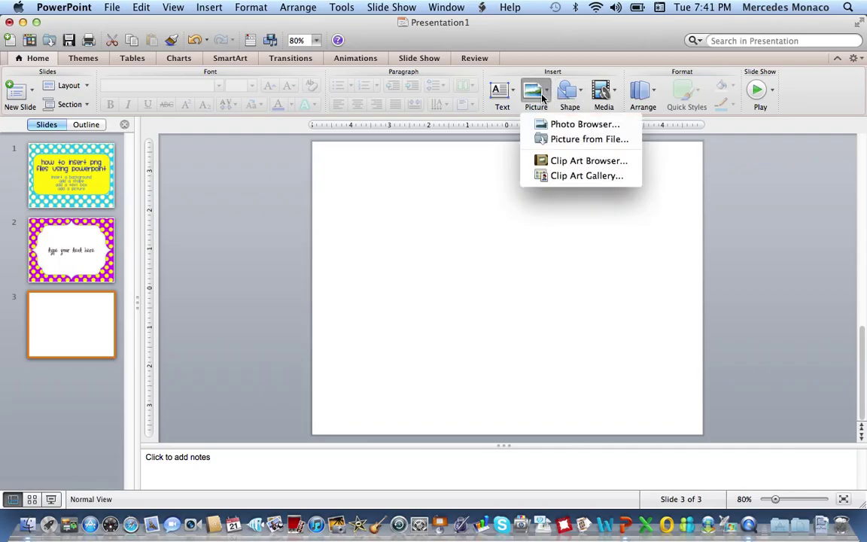
left_click(553, 138)
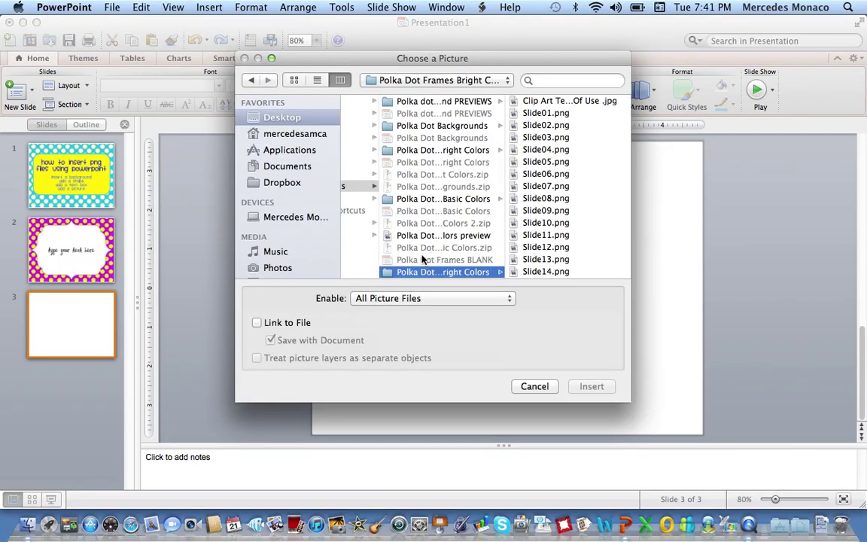
- Browse the Polka Dot Frames folders for Shades of Blue, Shades of Green and Basic Colors
scroll(430, 260, "down", 4)
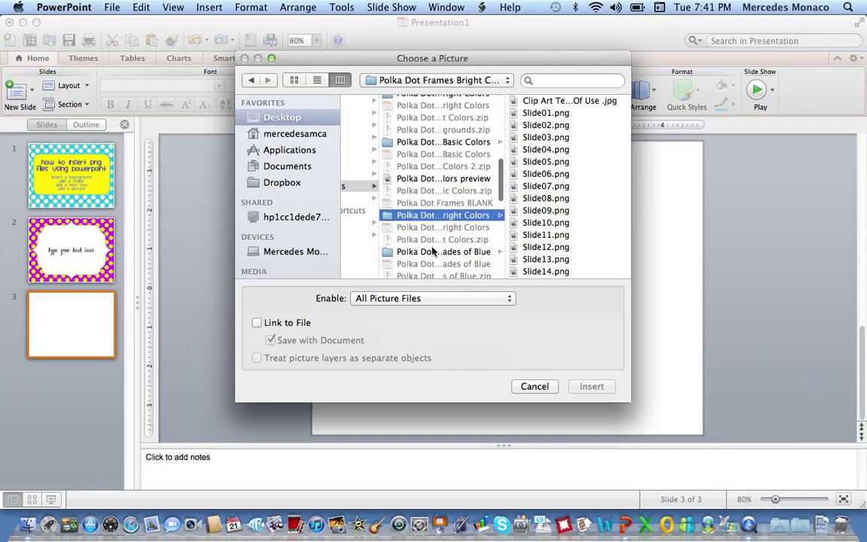
left_click(432, 252)
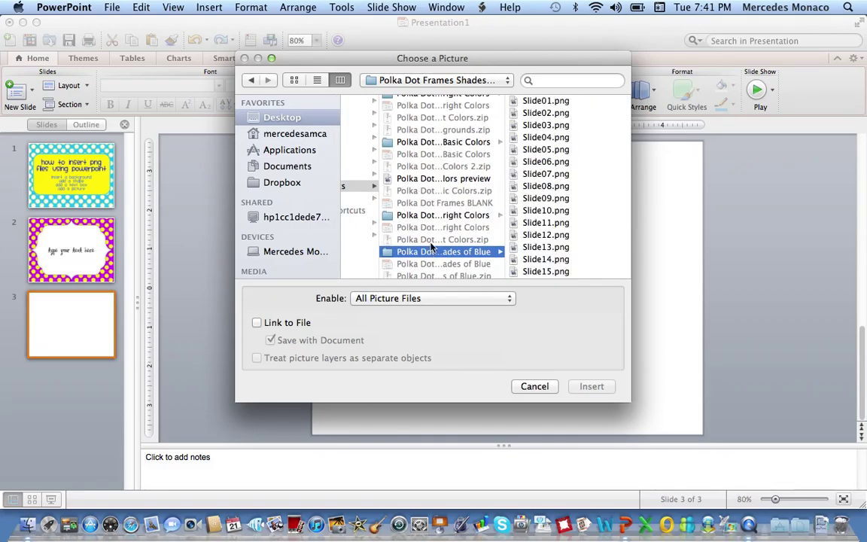
scroll(432, 247, "down", 4)
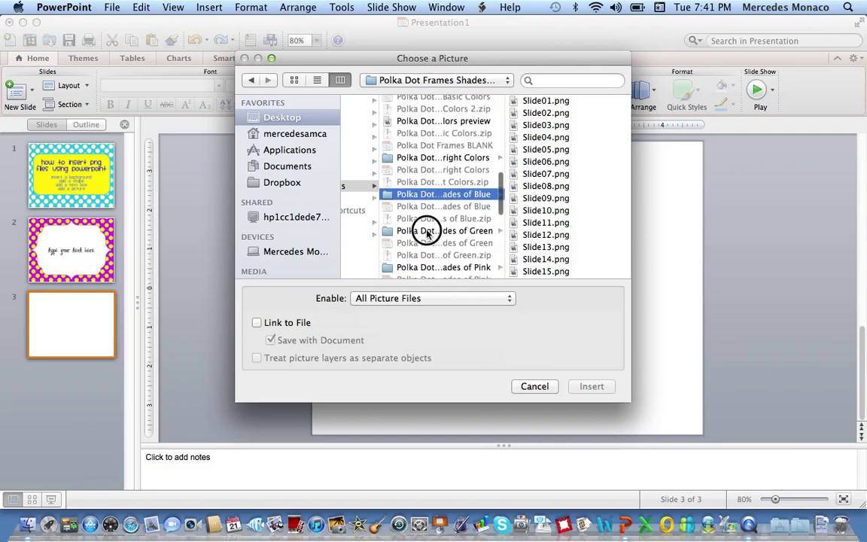
left_click(426, 232)
scroll(427, 155, "up", 3)
left_click(425, 135)
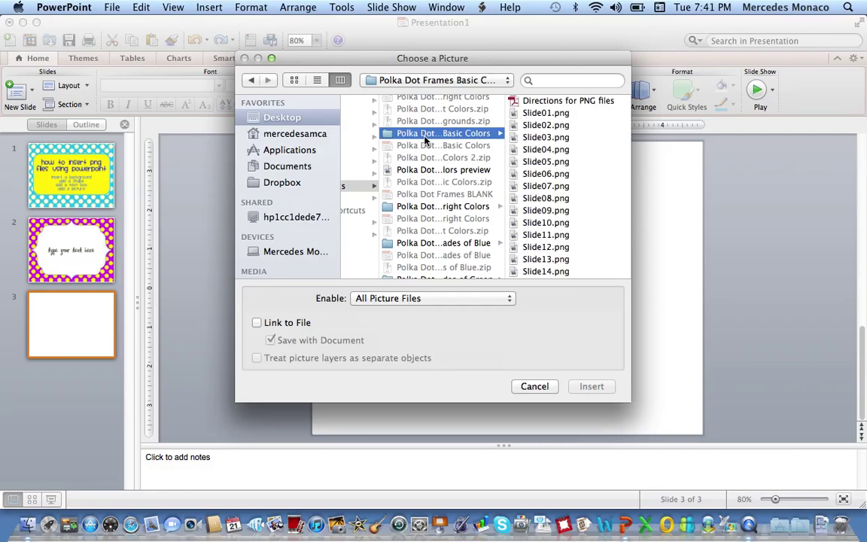
scroll(425, 139, "up", 10)
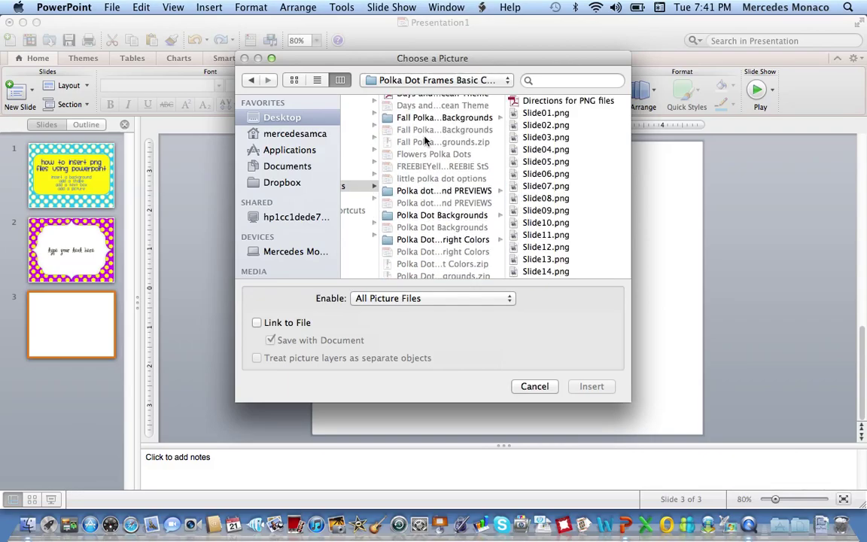
- Insert the blue and purple dotted Slide09.png from the bright-colors Polka Dot Backgrounds folder onto slide 3
left_click(426, 239)
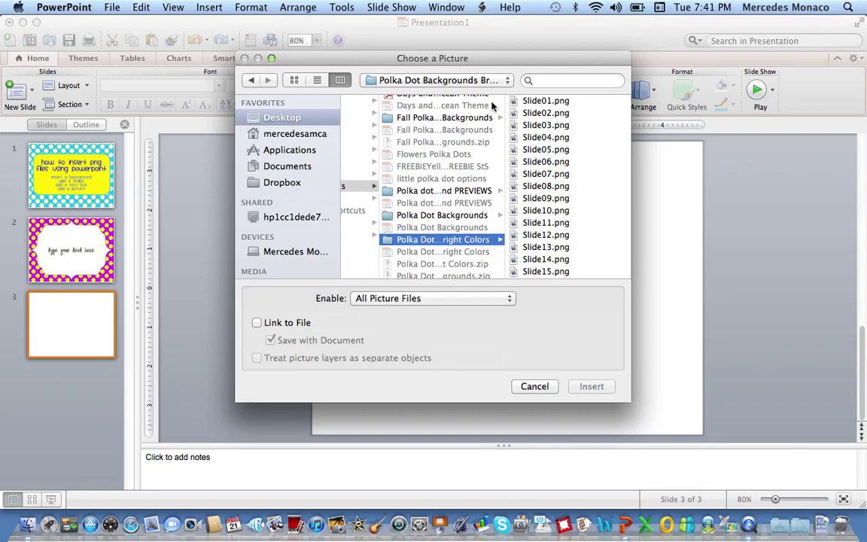
left_click(545, 211)
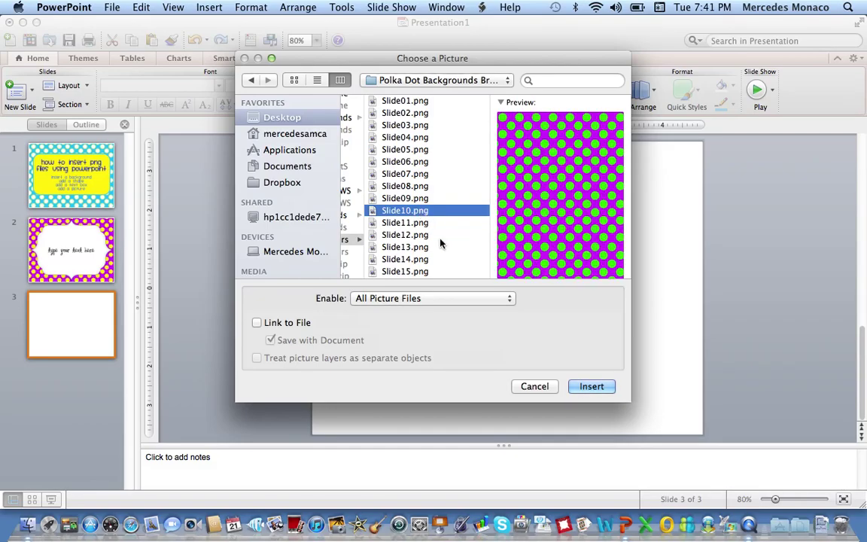
key("Up")
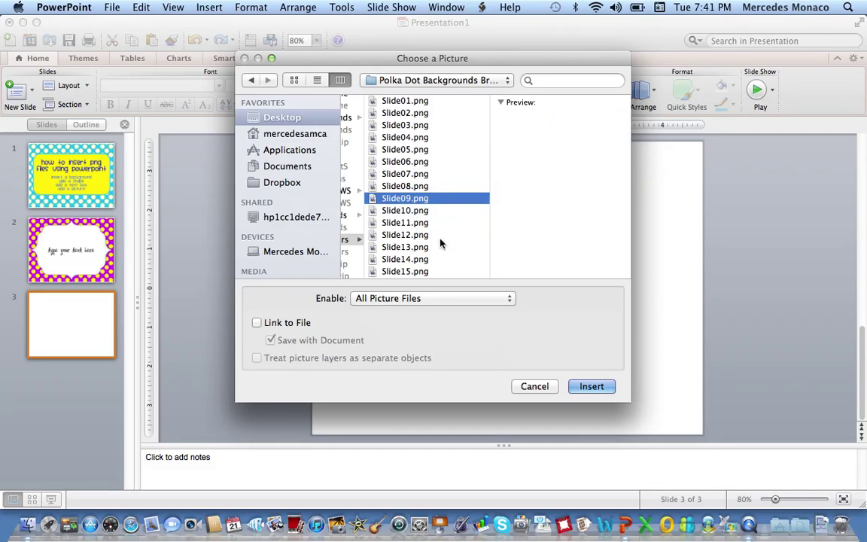
key("Up")
key("Down")
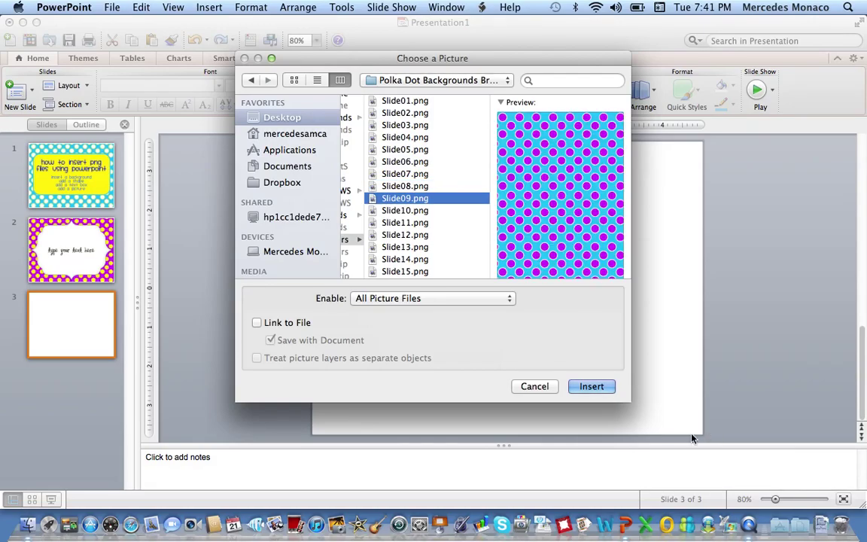
left_click(592, 386)
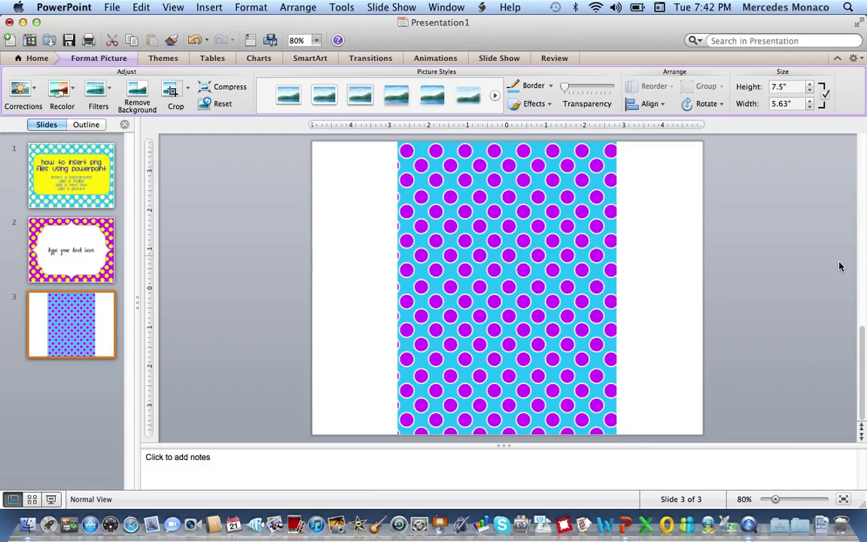
- Check the slide size and orientation in the page setup, leaving them as they are
left_click(112, 8)
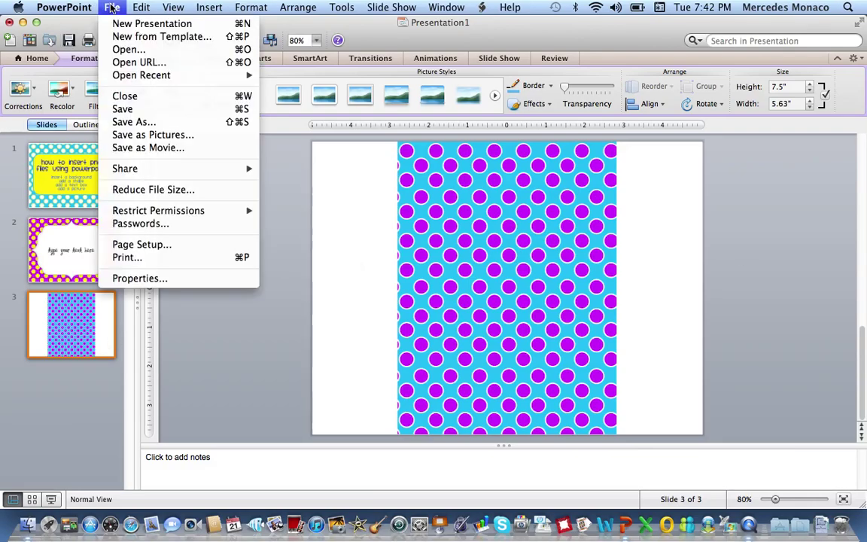
left_click(142, 250)
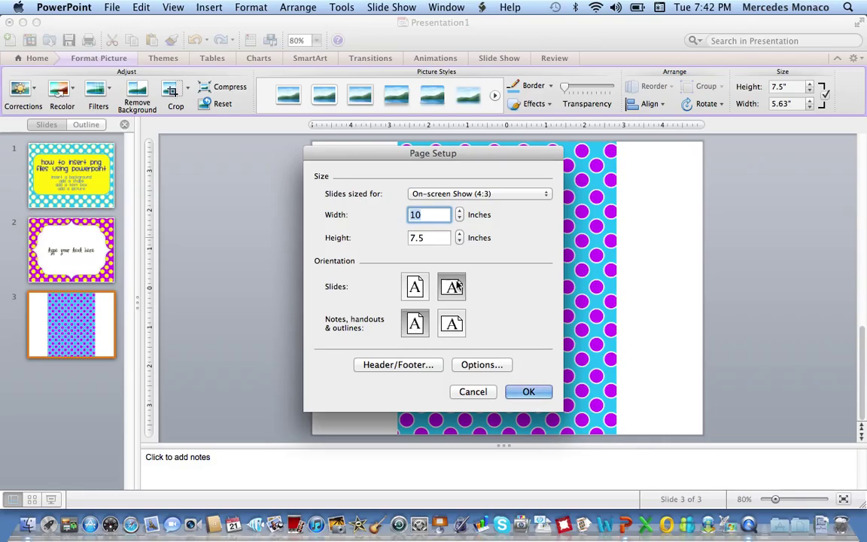
left_click(475, 393)
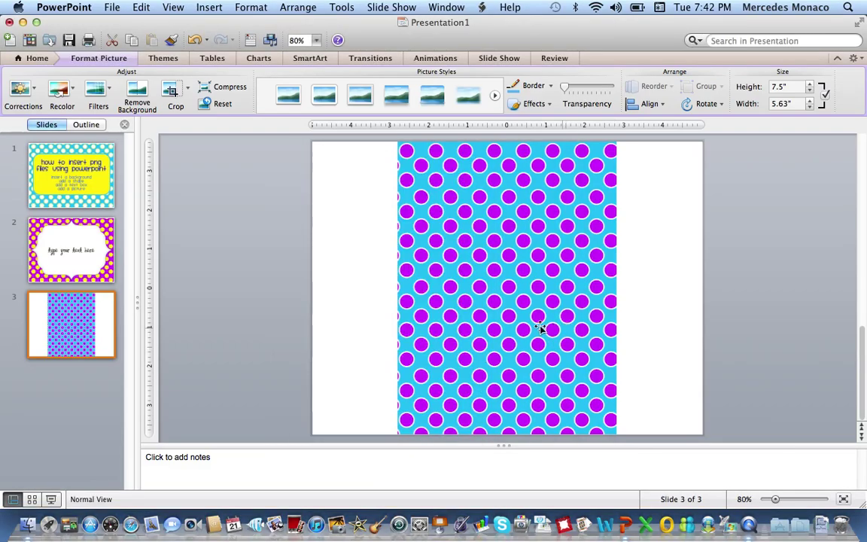
- Try stretching the polka dot picture sideways toward the slide's left edge to about 7.64 inches wide, and undo it
left_click(526, 314)
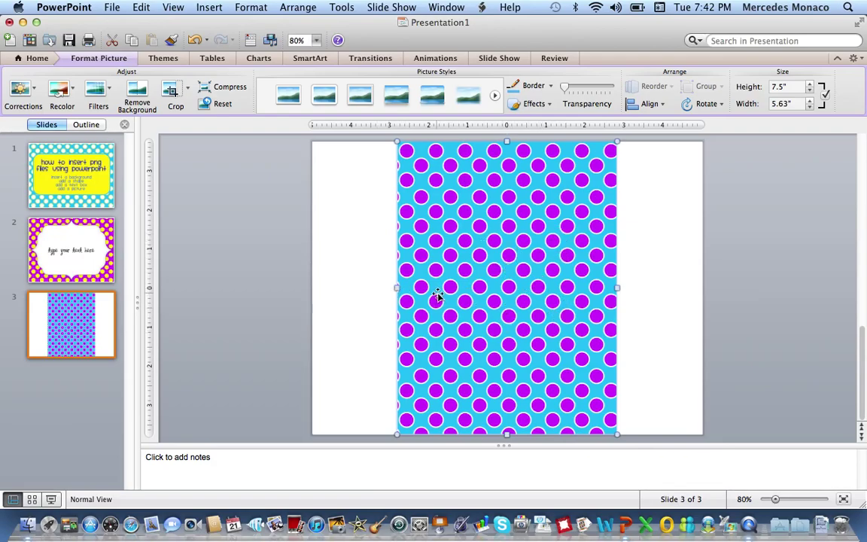
left_click_drag(396, 287, 320, 287)
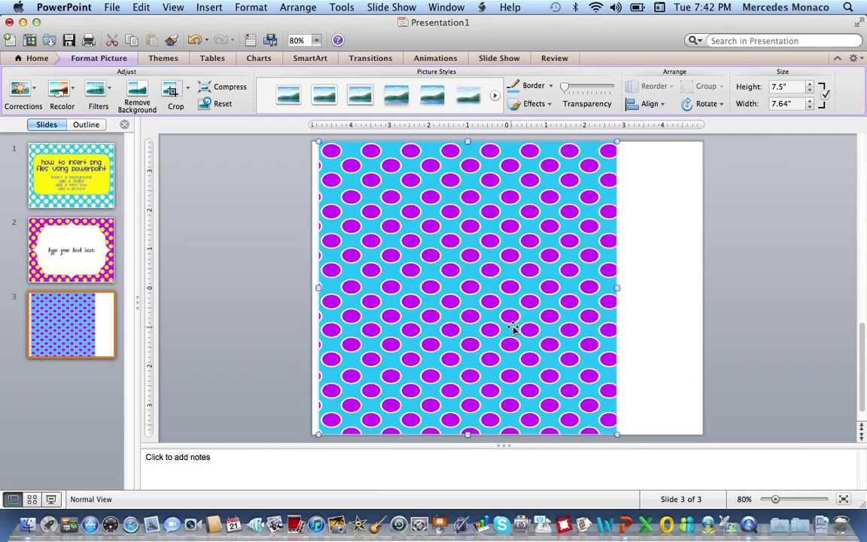
left_click(194, 40)
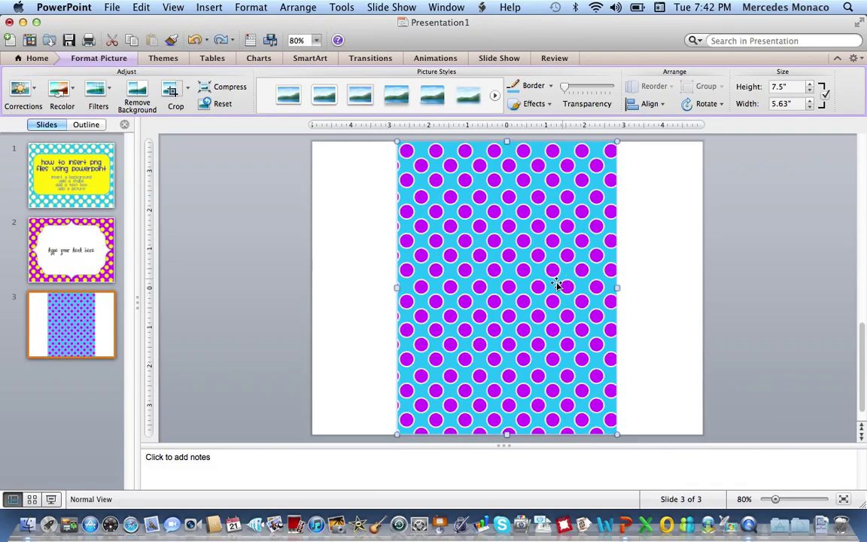
- Rotate the polka dot picture 90° to the right so it lies in landscape orientation
left_click(510, 284)
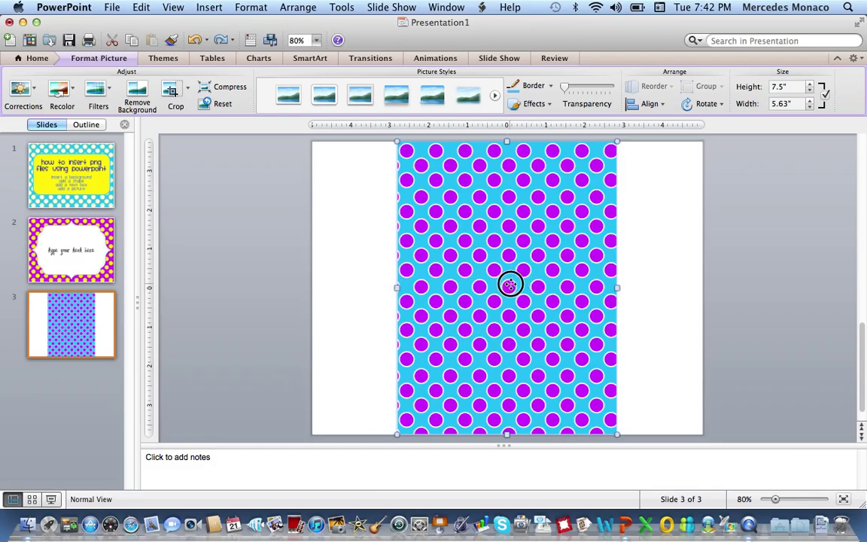
left_click(707, 103)
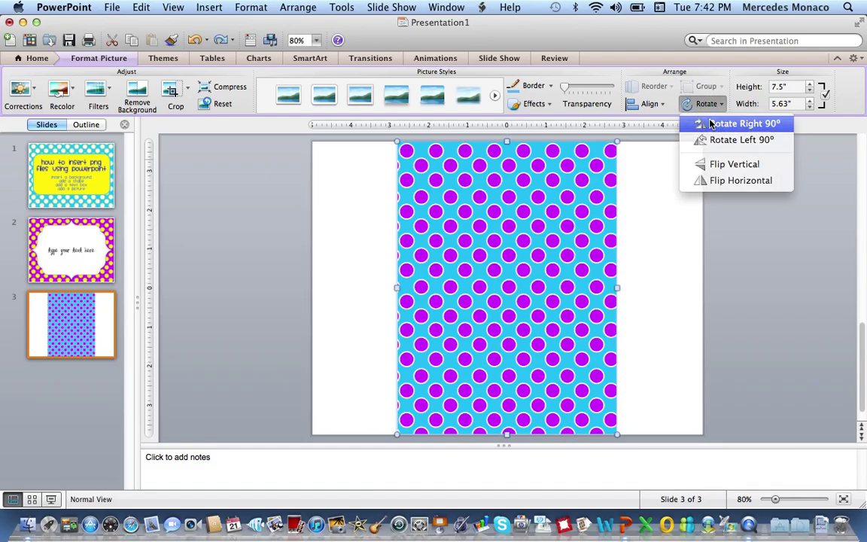
left_click(710, 123)
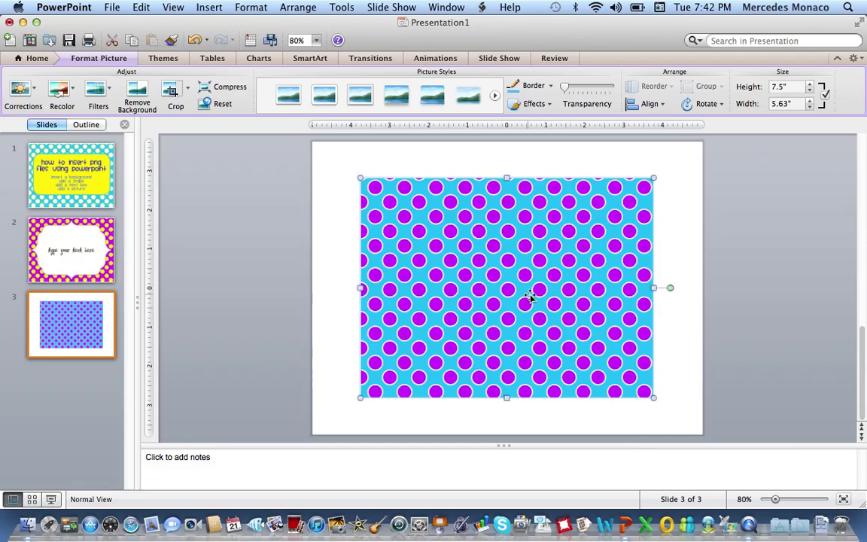
- Move the rotated picture into the slide's upper-left corner and enlarge it to 10 by 7.5 inches, filling the slide
left_click_drag(530, 296, 481, 257)
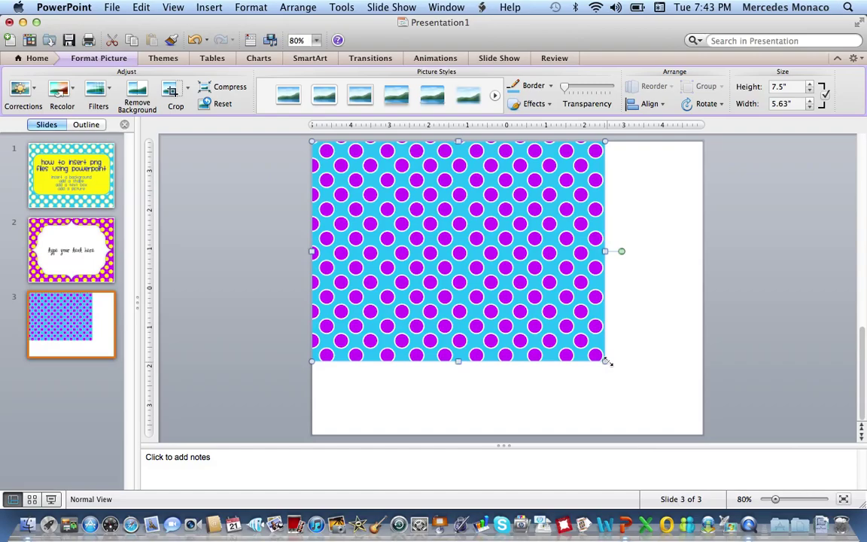
left_click_drag(607, 361, 702, 433)
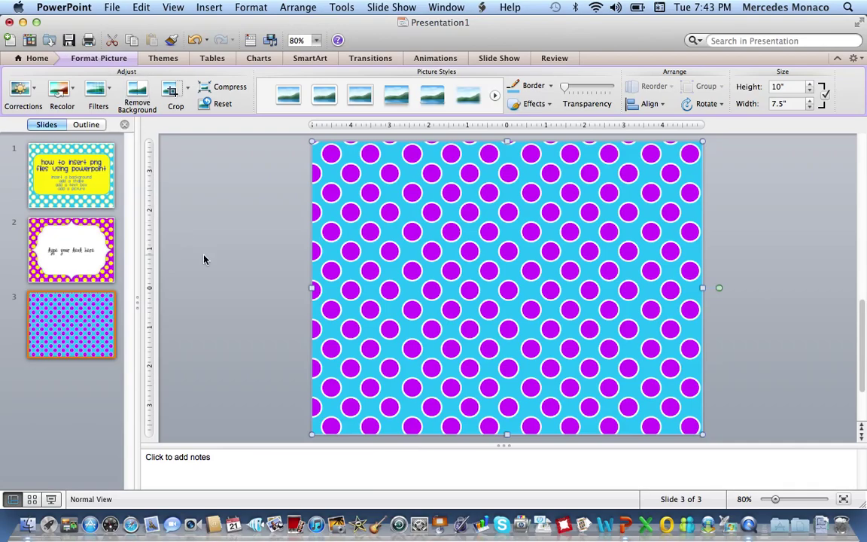
left_click(34, 59)
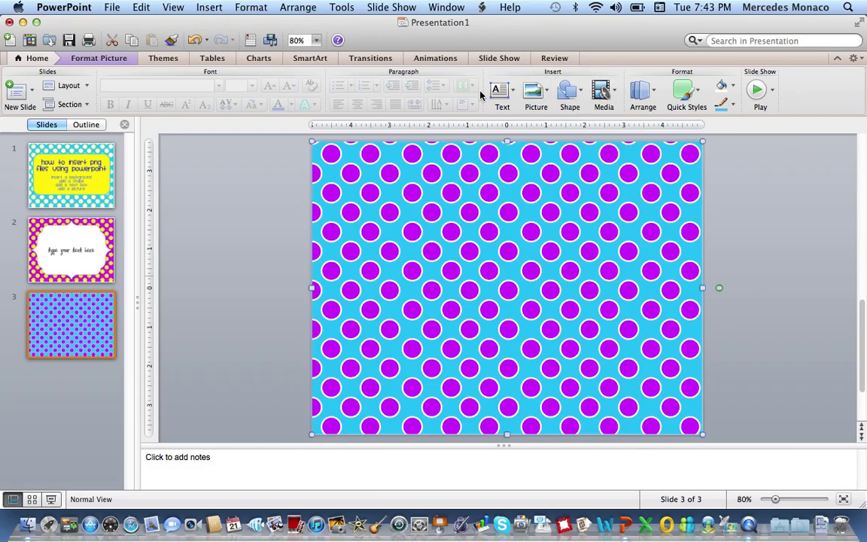
left_click(210, 8)
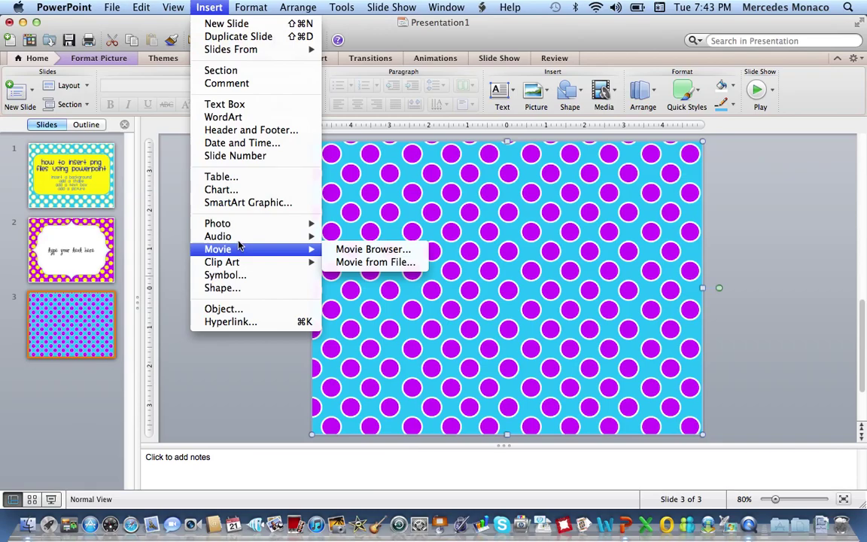
mouse_move(248, 230)
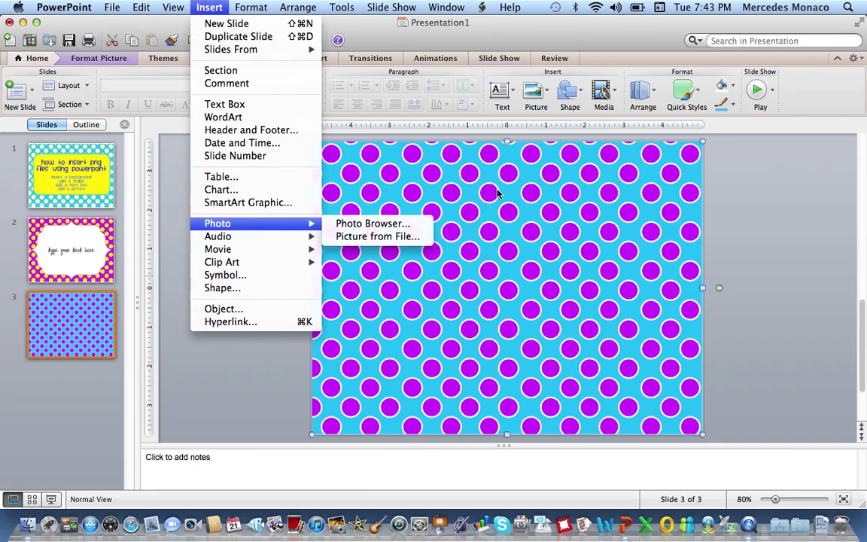
left_click(625, 202)
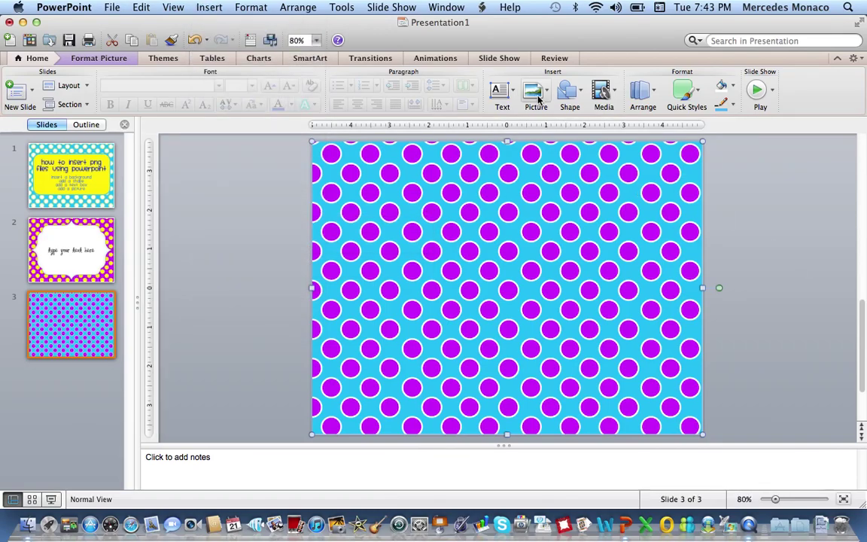
- Draw a rounded rectangle about 7.37 inches wide and 4.47 inches high over the polka dot background
left_click(571, 92)
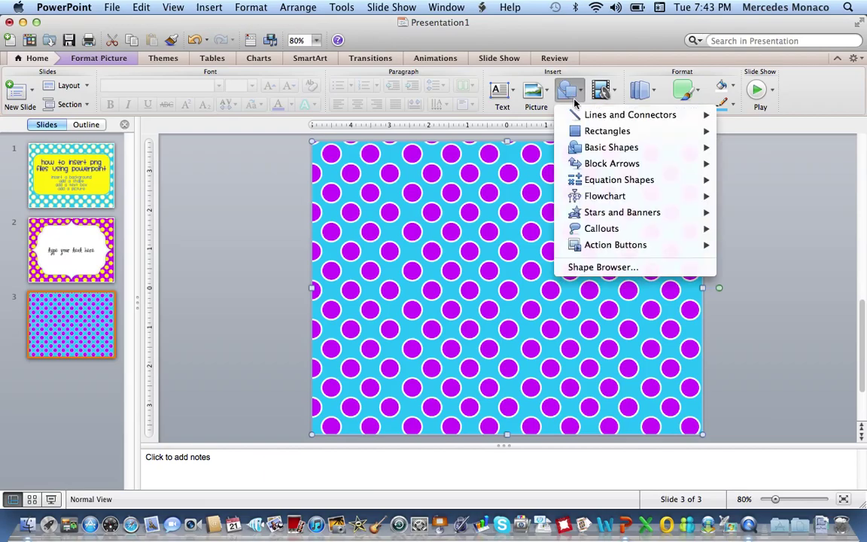
mouse_move(606, 131)
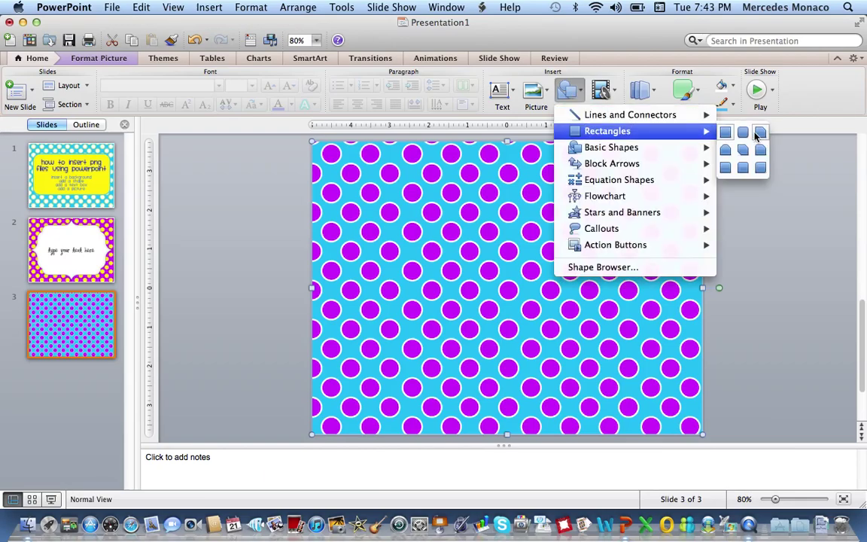
left_click(760, 132)
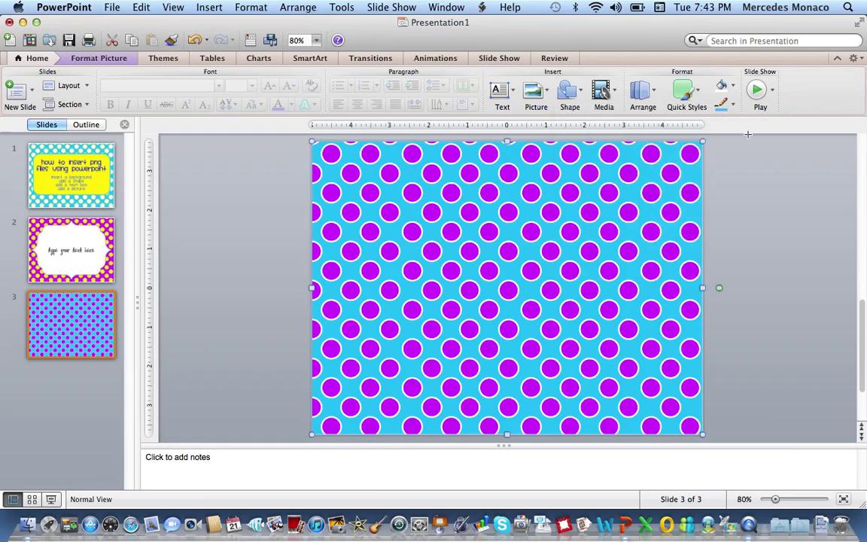
mouse_move(349, 189)
left_mouse_down()
mouse_move(714, 411)
mouse_move(638, 365)
left_mouse_up()
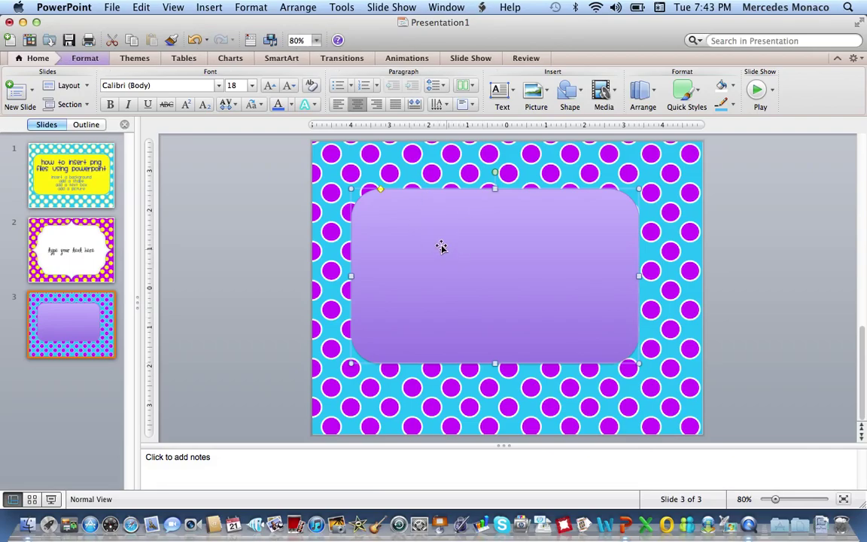
- Fill the rounded rectangle with white, and recolour it with a light blue theme colour
left_click(441, 254)
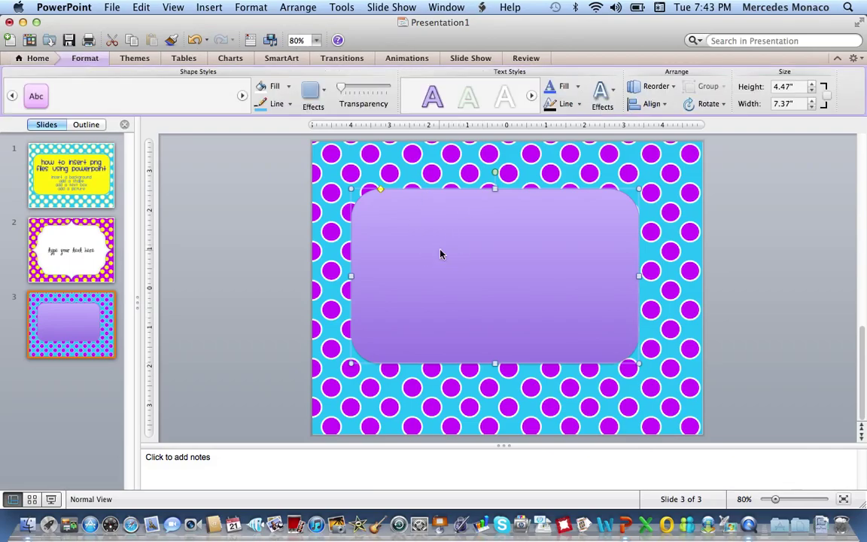
left_click(263, 89)
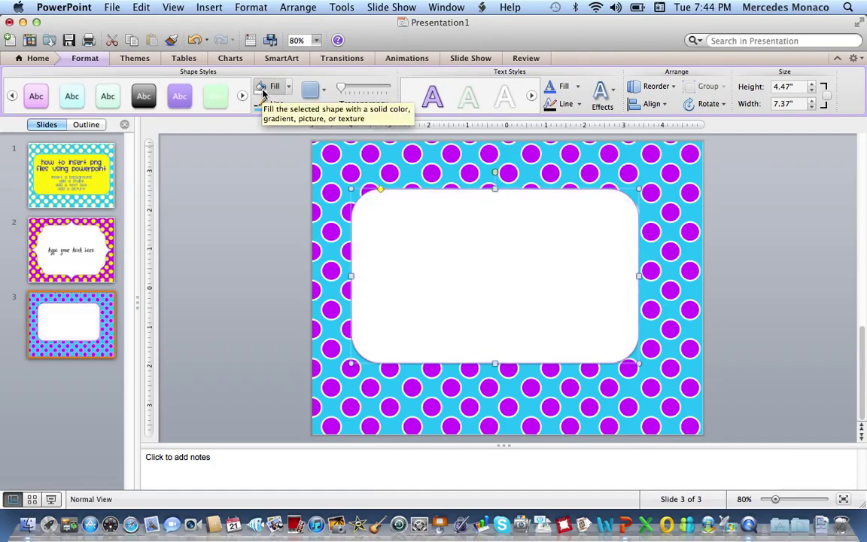
left_click(290, 88)
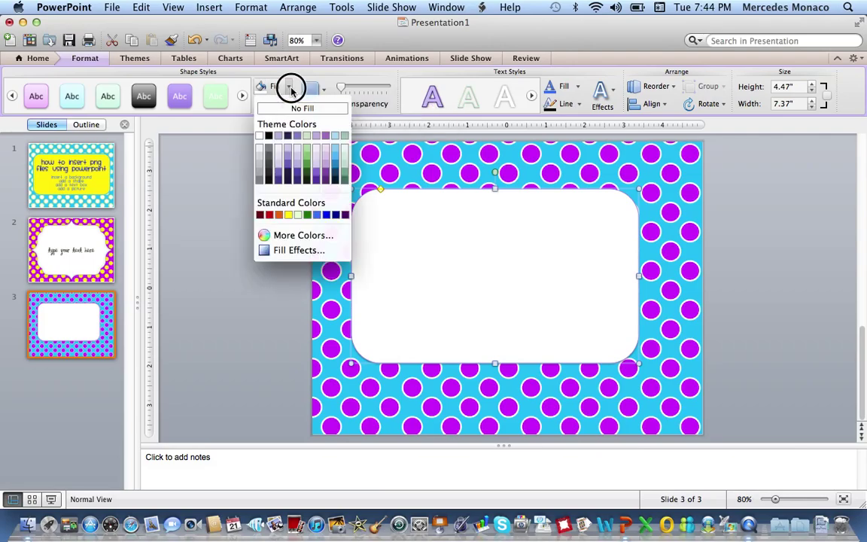
left_click(337, 152)
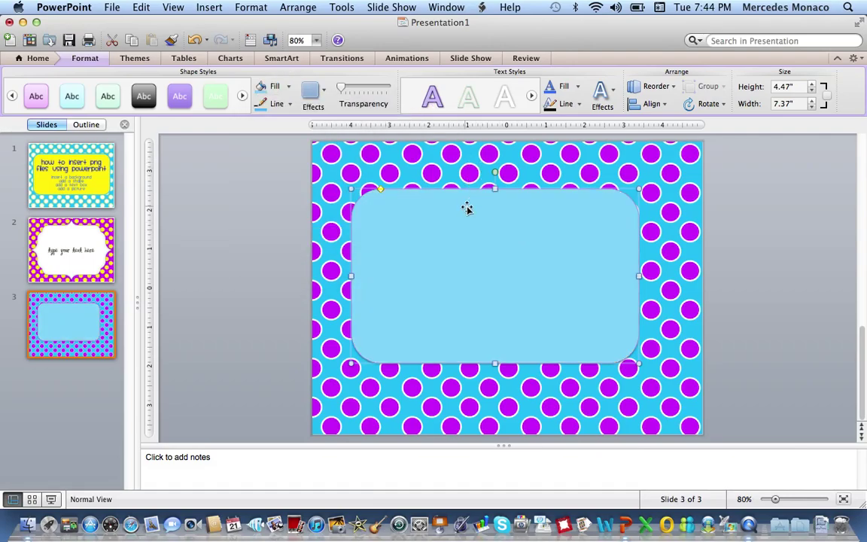
- Give the rounded rectangle a black outline and a white fill
left_click(292, 107)
left_click(269, 153)
left_click(289, 88)
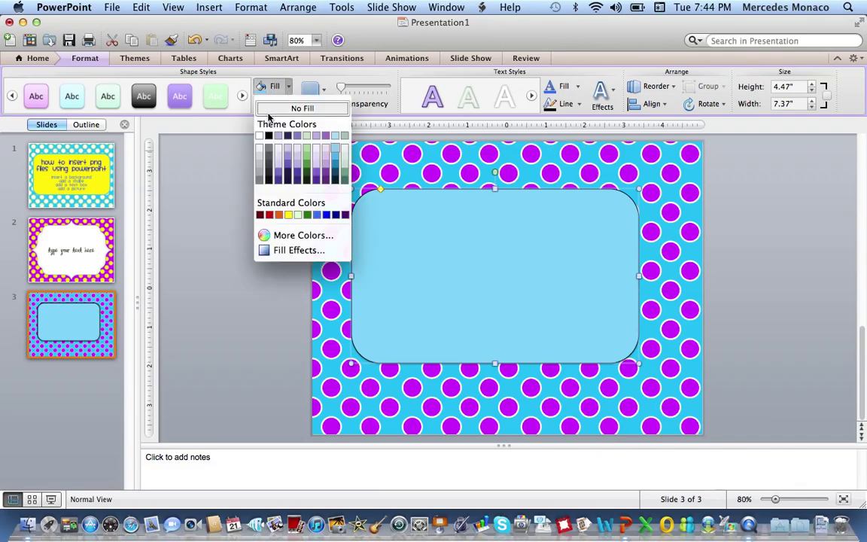
left_click(260, 135)
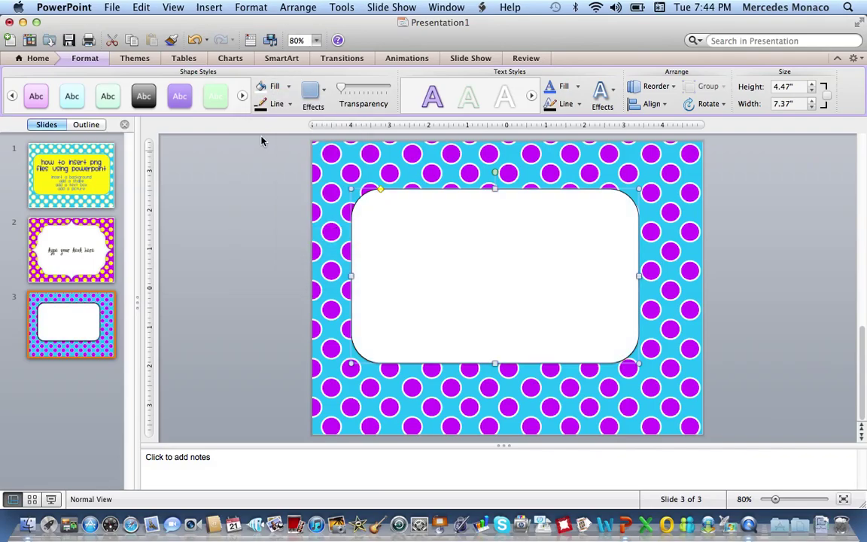
- Set the rounded rectangle's outline weight to 3 pt and its line style to a dash-dot pattern
left_click(290, 106)
mouse_move(299, 283)
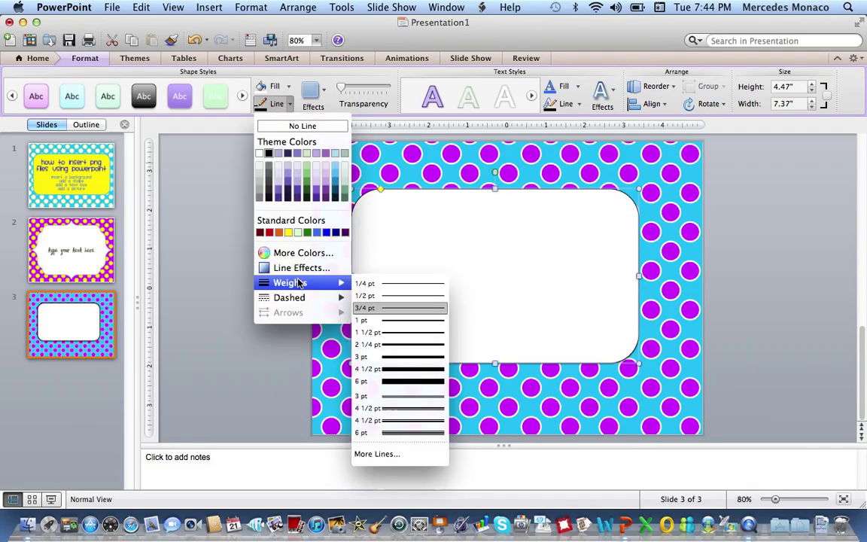
left_click(403, 360)
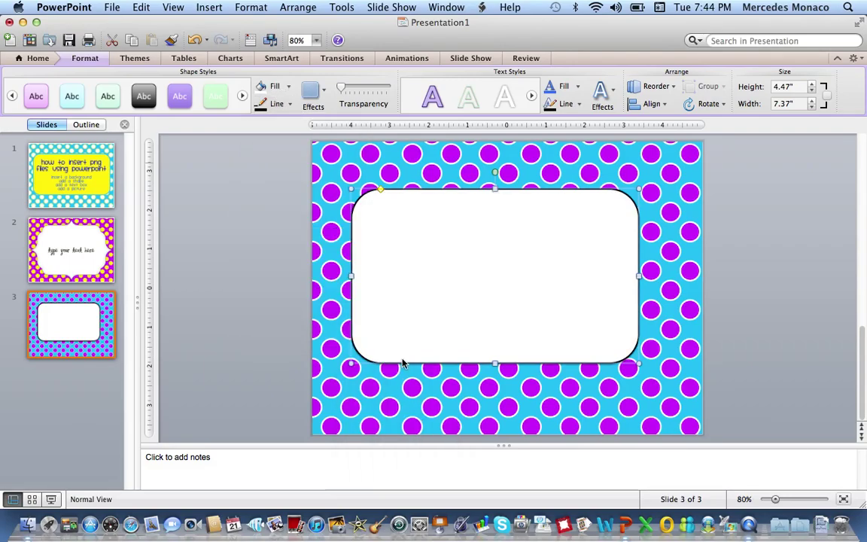
left_click(291, 106)
mouse_move(300, 303)
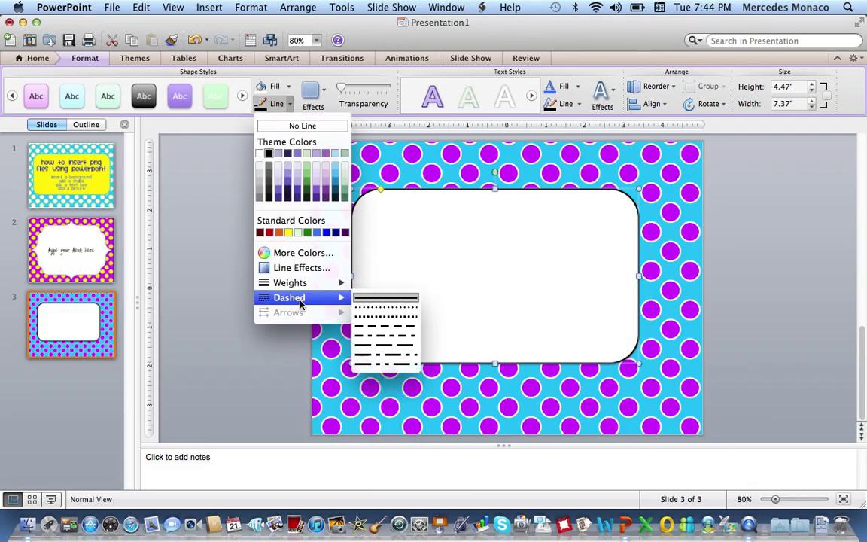
left_click(375, 344)
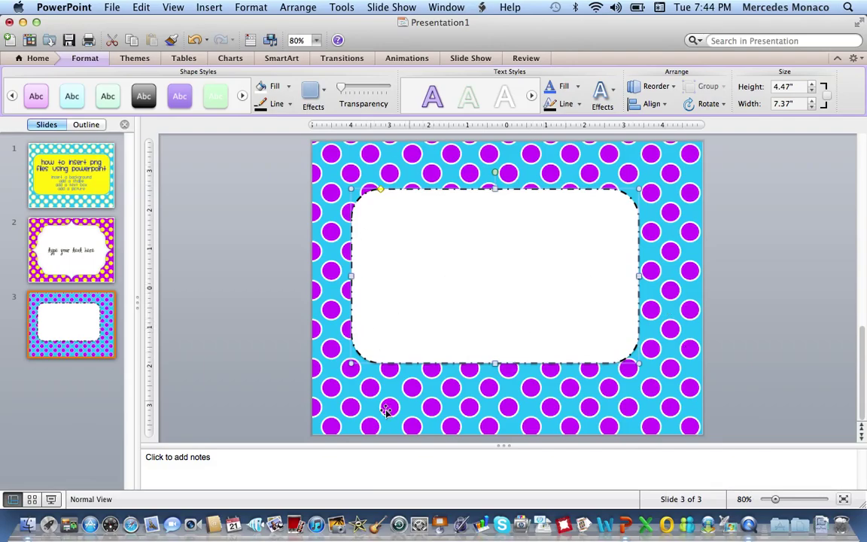
- Align the rounded rectangle to the slide's center horizontally and to its middle vertically
left_click(661, 106)
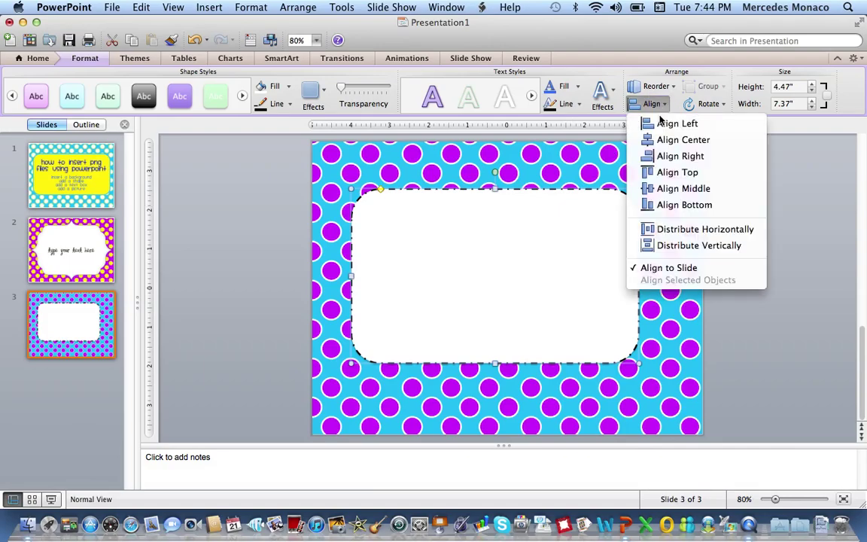
left_click(664, 140)
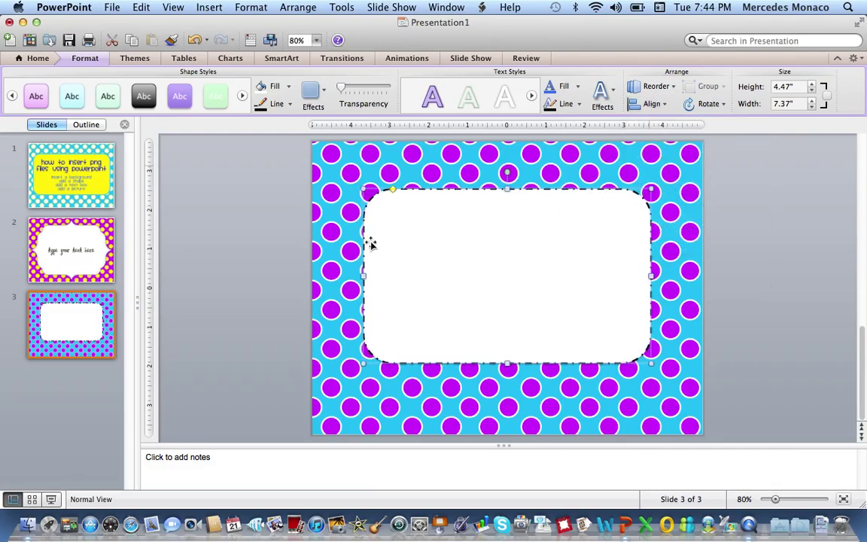
left_click(652, 104)
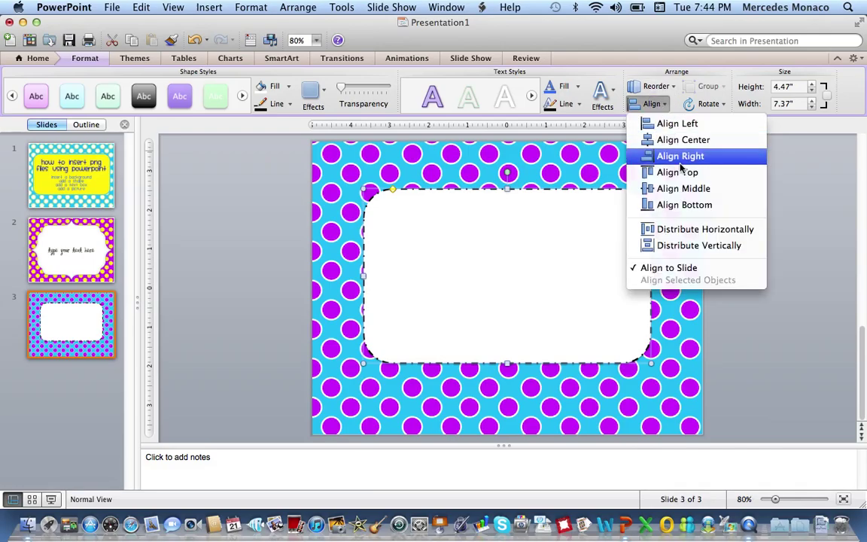
left_click(684, 189)
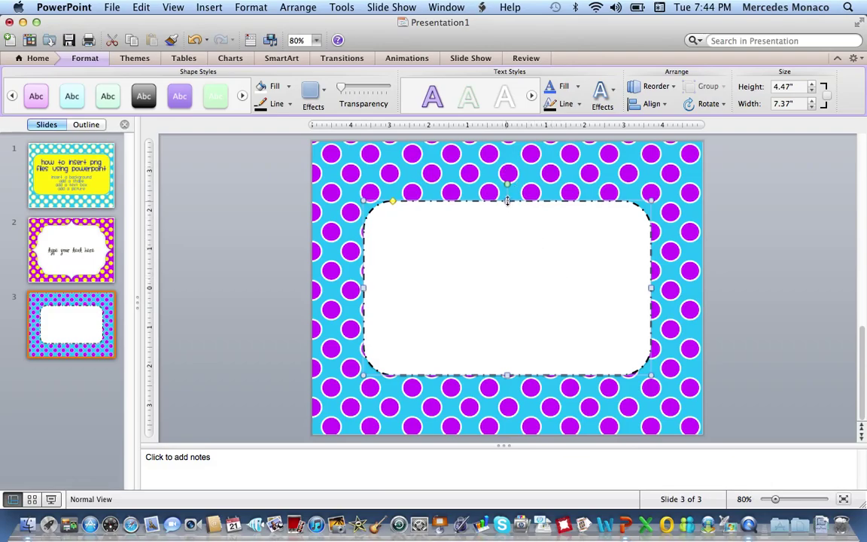
- Stretch the rounded rectangle upward to about 5.1 inches high and realign it to the slide's middle
left_click_drag(507, 201, 506, 175)
left_click(652, 104)
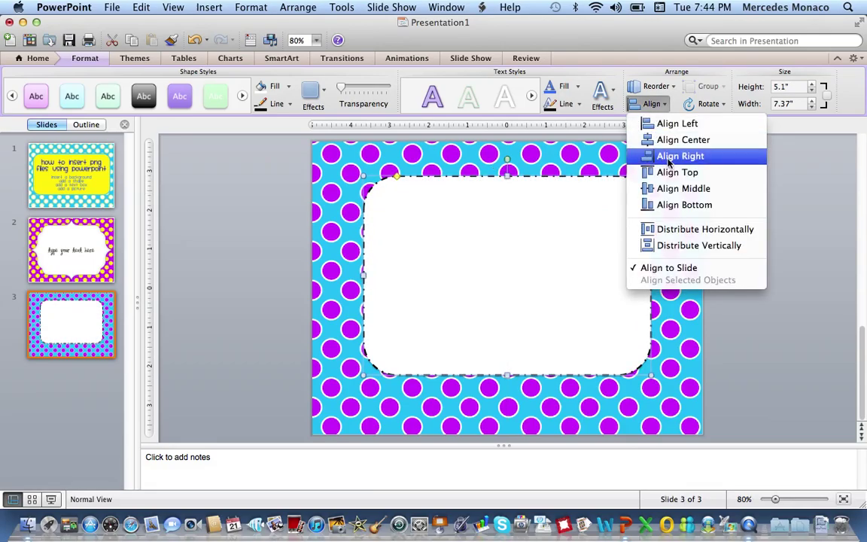
left_click(673, 188)
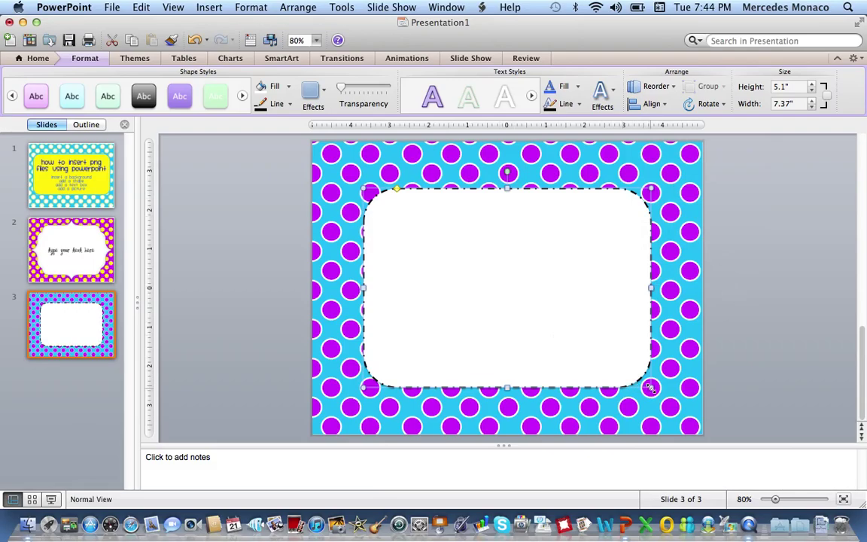
- Enlarge the rounded rectangle to about 7.97 by 5.64 inches and align it to the slide's center and middle
left_click_drag(650, 387, 675, 409)
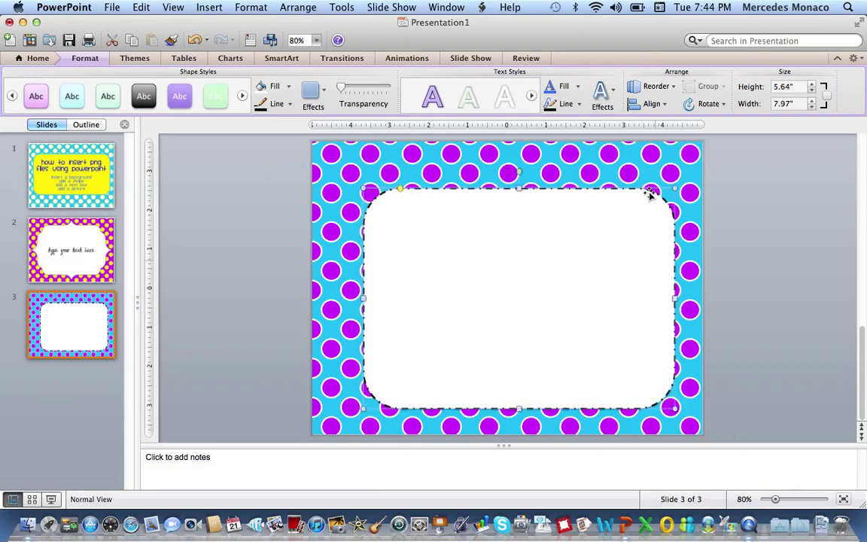
left_click(652, 104)
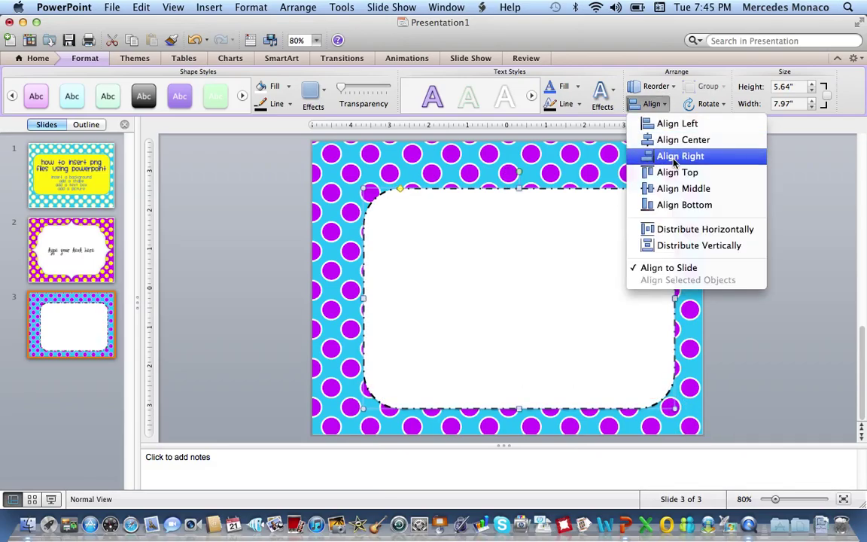
left_click(664, 139)
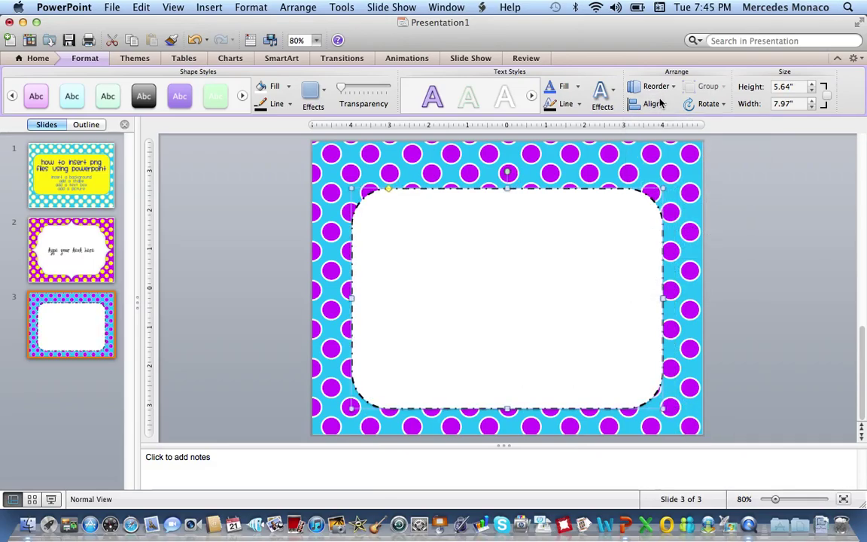
left_click(660, 103)
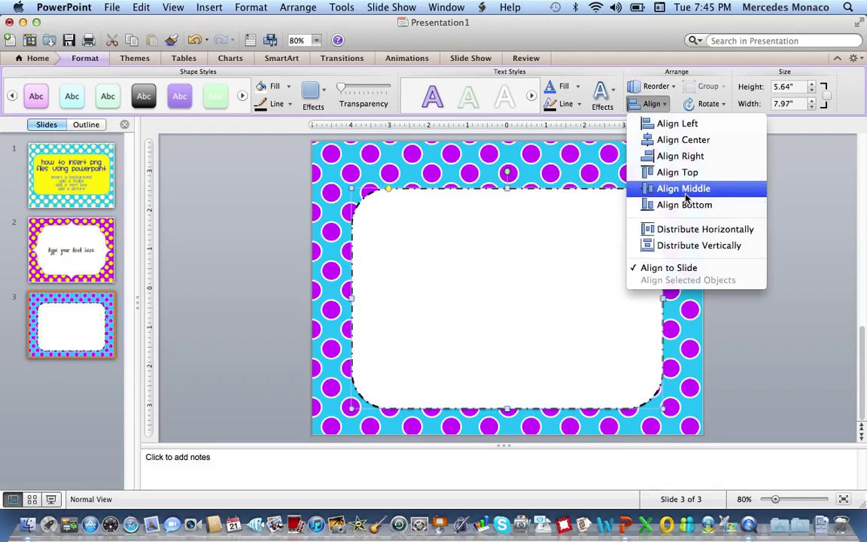
left_click(652, 189)
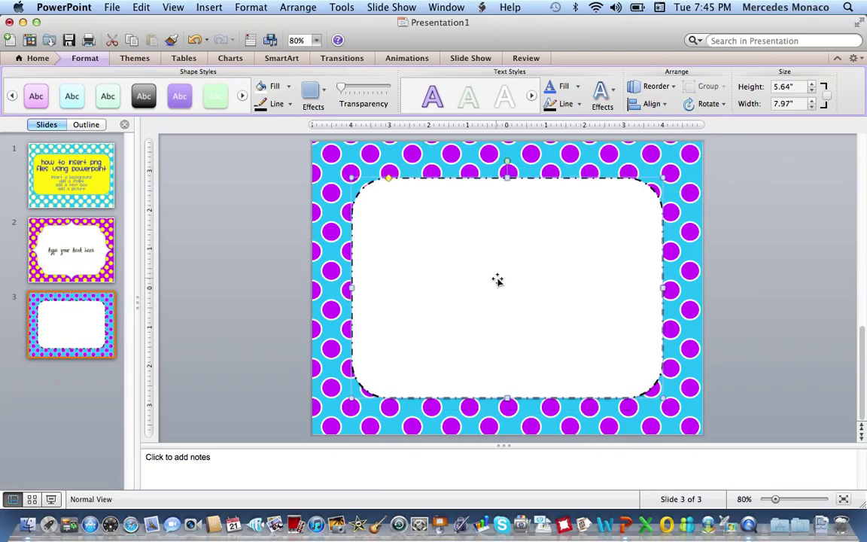
- Insert a WordArt text object on the slide over the white rounded rectangle
left_click(783, 217)
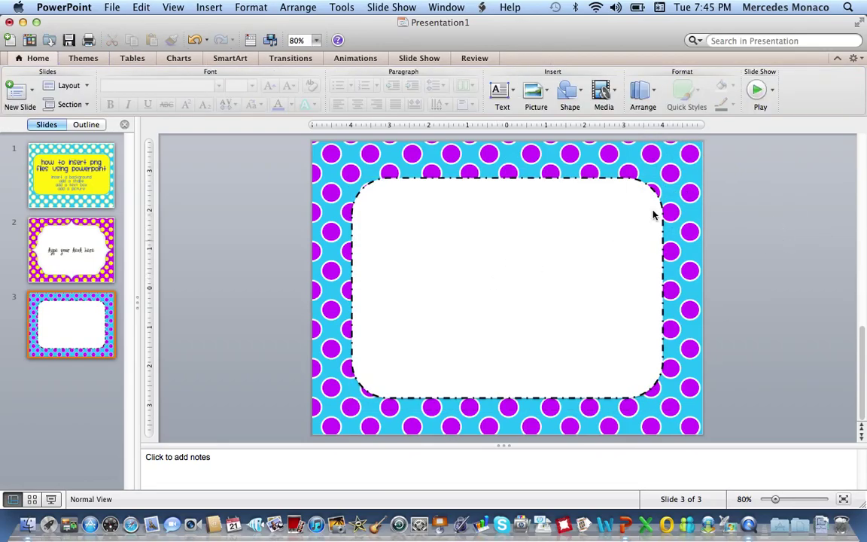
left_click(503, 92)
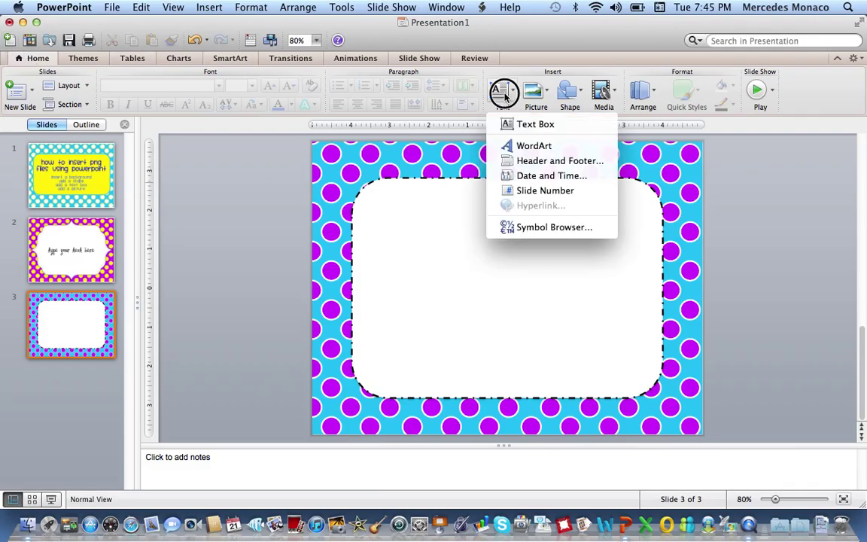
left_click(534, 149)
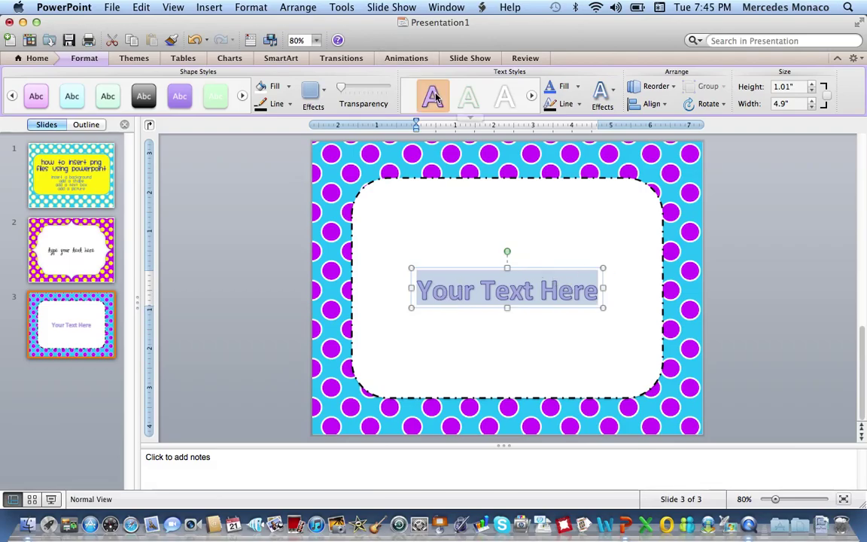
- Format the WordArt with a solid blue text fill and apply the light green shape style to its box
left_click(532, 97)
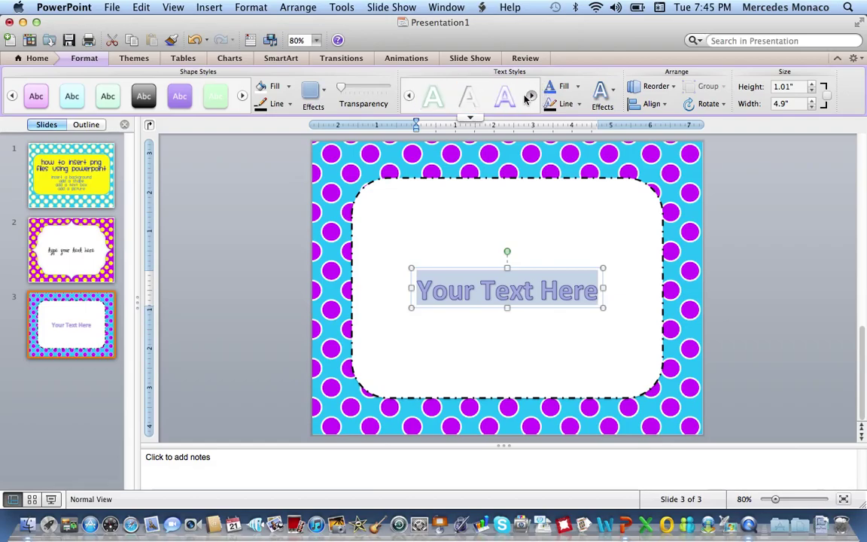
left_click(507, 95)
left_click(554, 88)
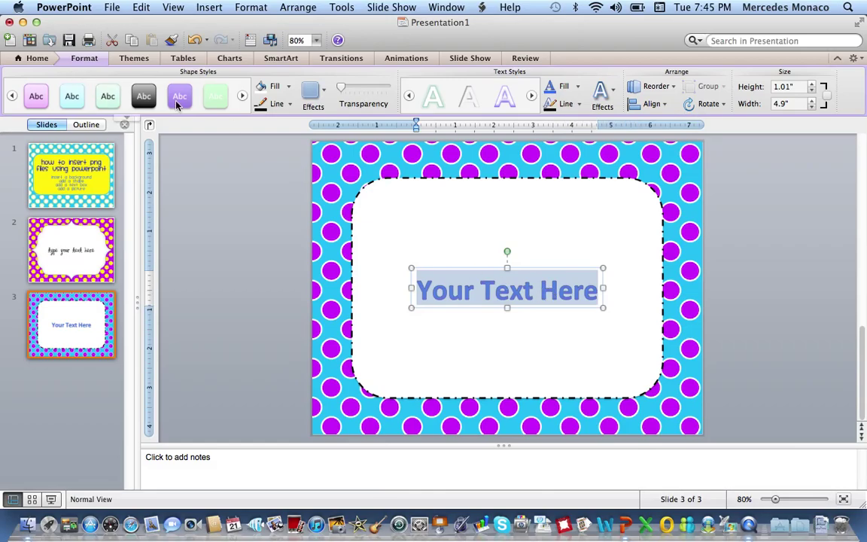
left_click(215, 96)
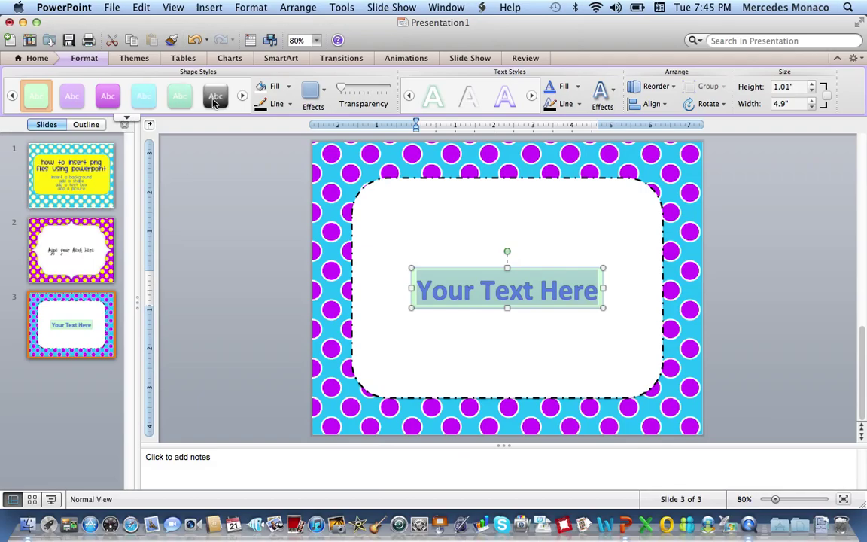
- Delete the "Your Text Here" WordArt object from slide 3
left_click(508, 236)
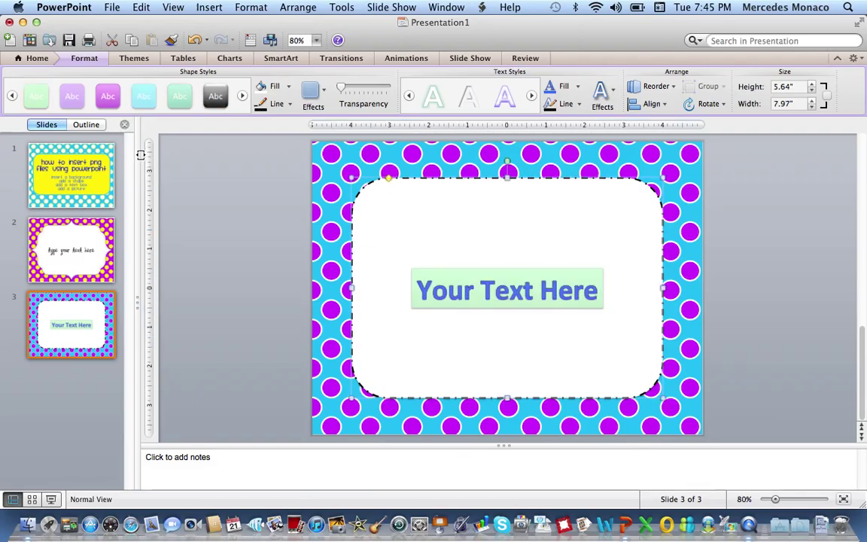
left_click(533, 291)
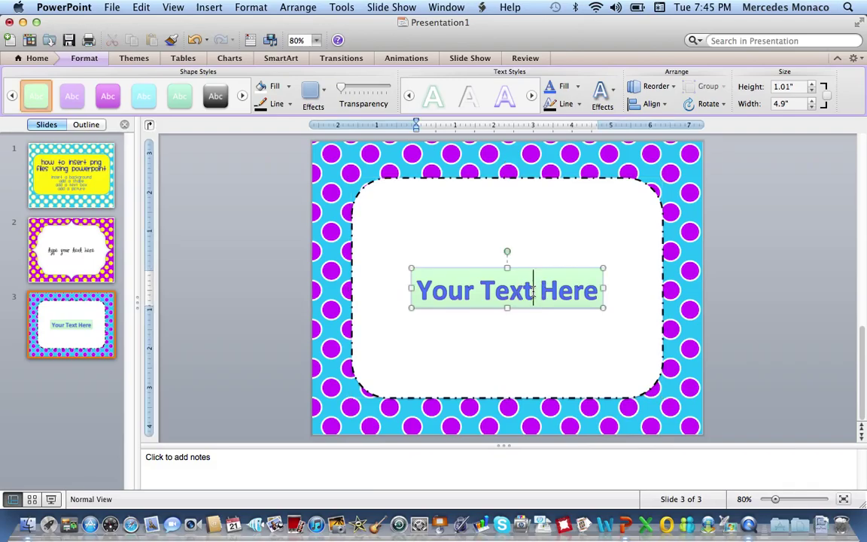
left_click(539, 270)
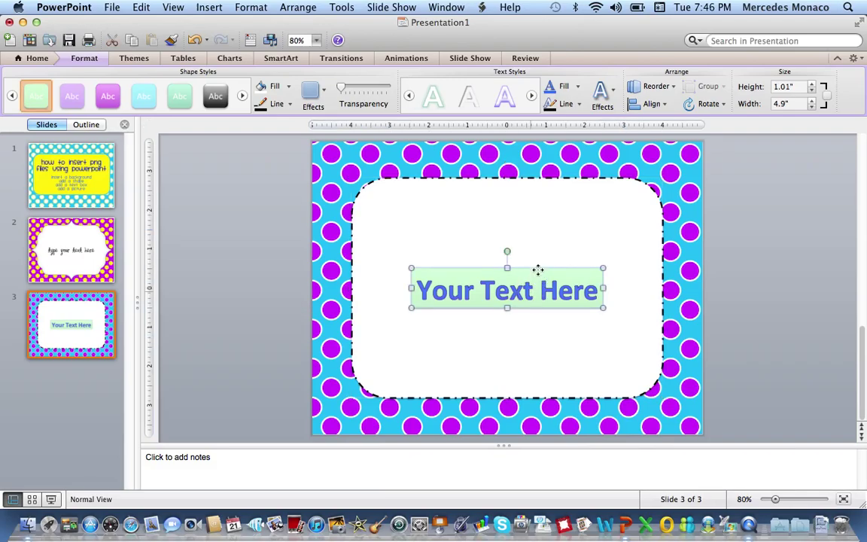
key("Delete")
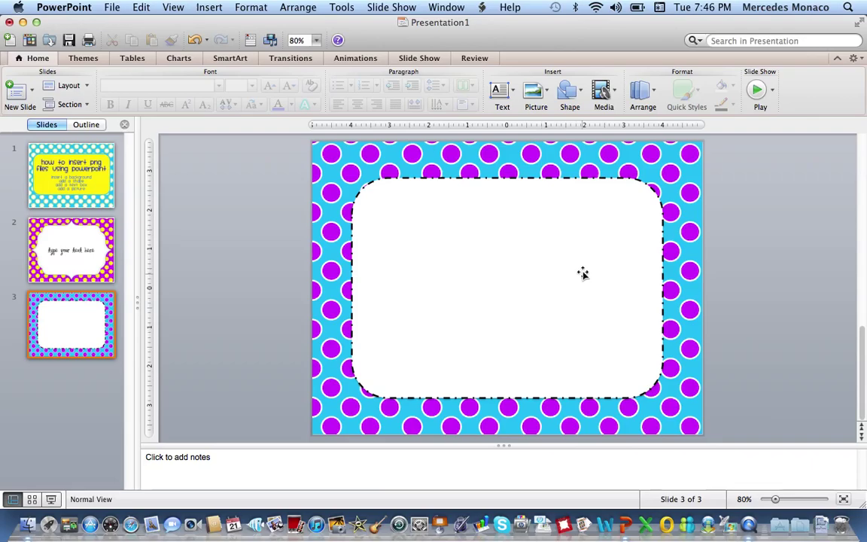
- Add the text "Type here" inside the white rounded rectangle
left_click(507, 92)
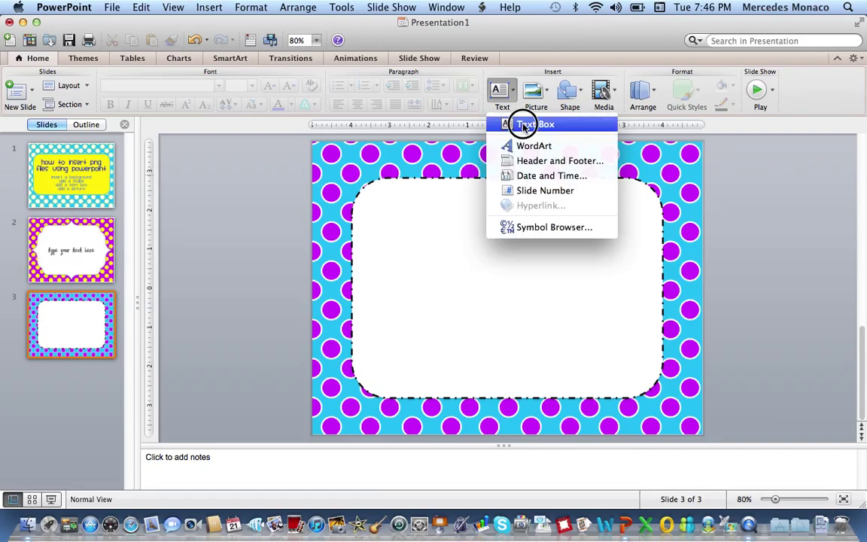
left_click(524, 125)
left_click(486, 252)
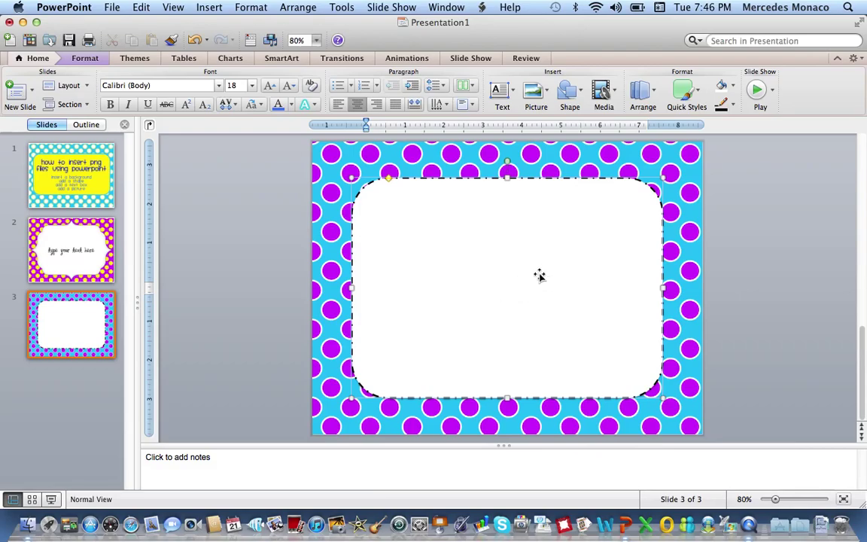
- Try a light blue fill on the rounded rectangle and change the fill back to white
left_click(733, 88)
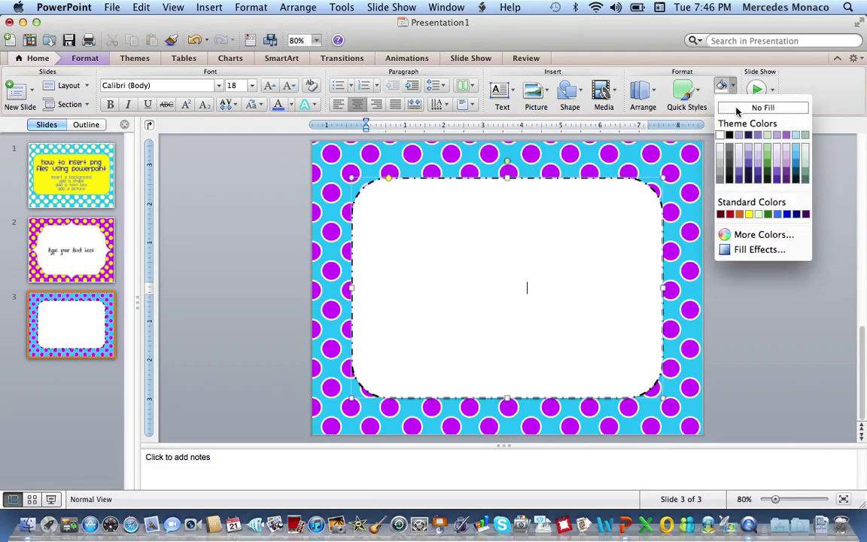
left_click(795, 148)
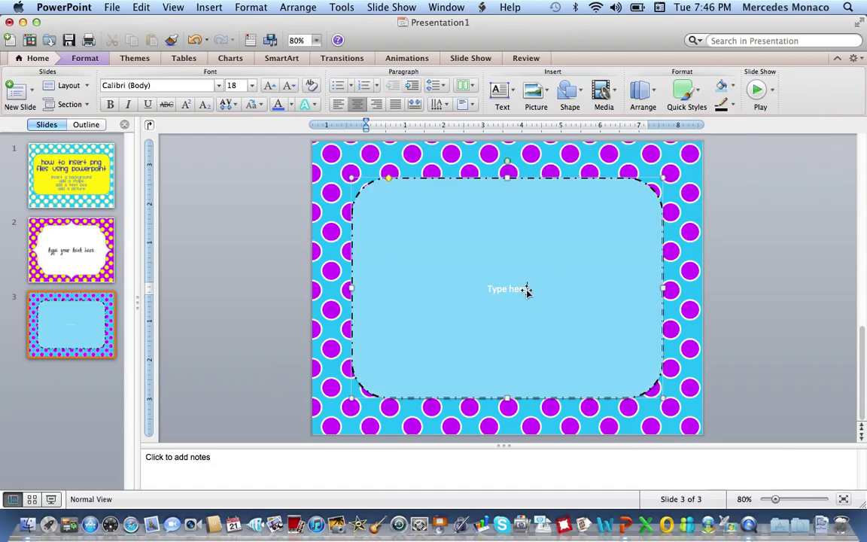
left_click(733, 88)
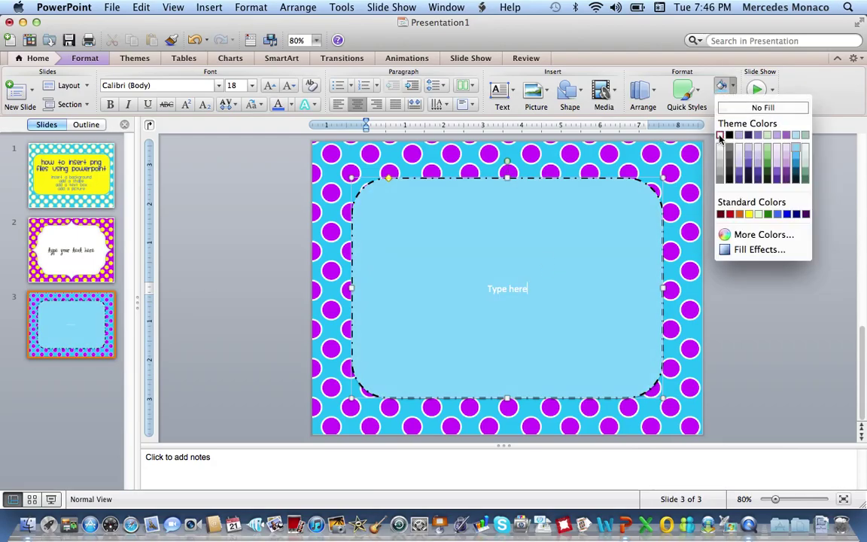
left_click(720, 135)
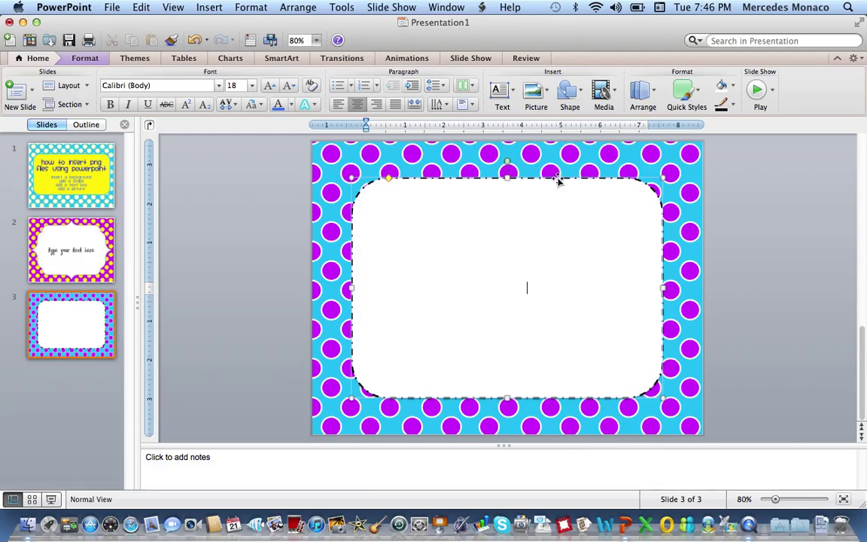
- Apply the blue font color to the text inside the rounded rectangle
left_click(557, 179)
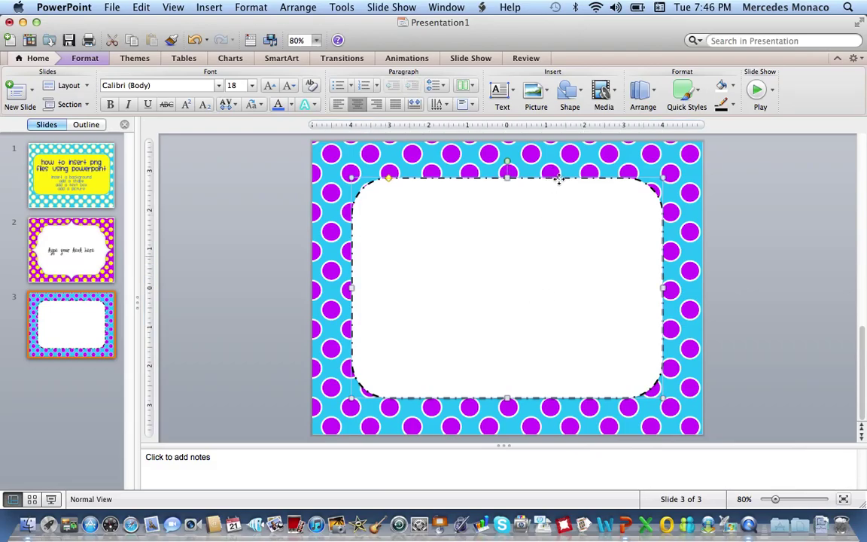
left_click(279, 104)
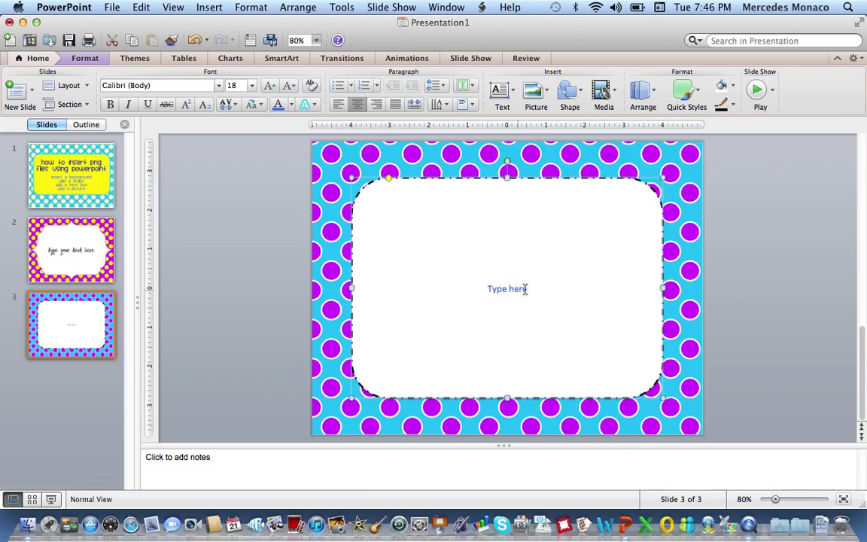
- Insert a text box reading "Type into the textbox" and place it inside the rounded rectangle, above "Type here"
left_click(500, 92)
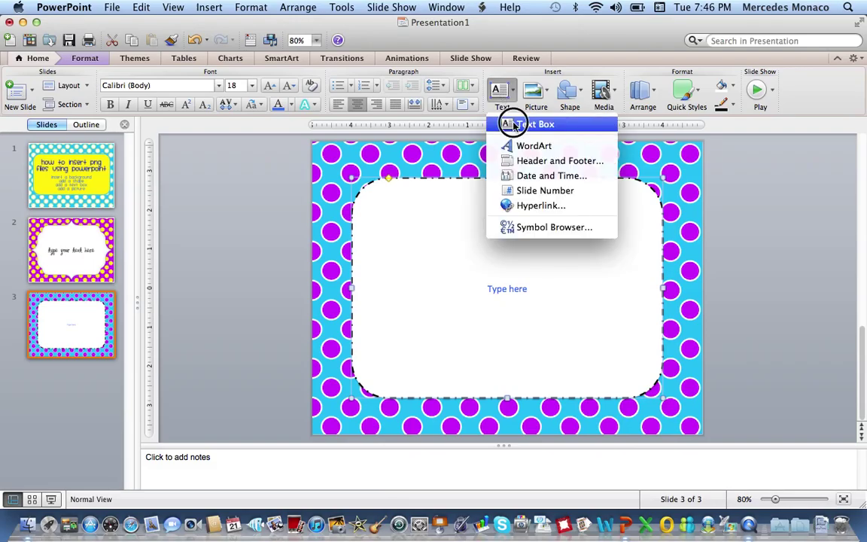
left_click(535, 124)
left_click(558, 155)
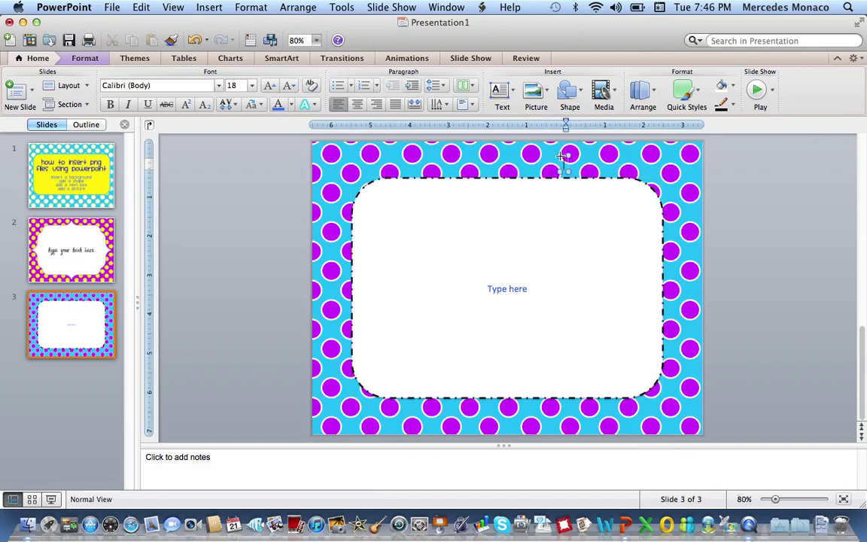
type("Type into the textbox")
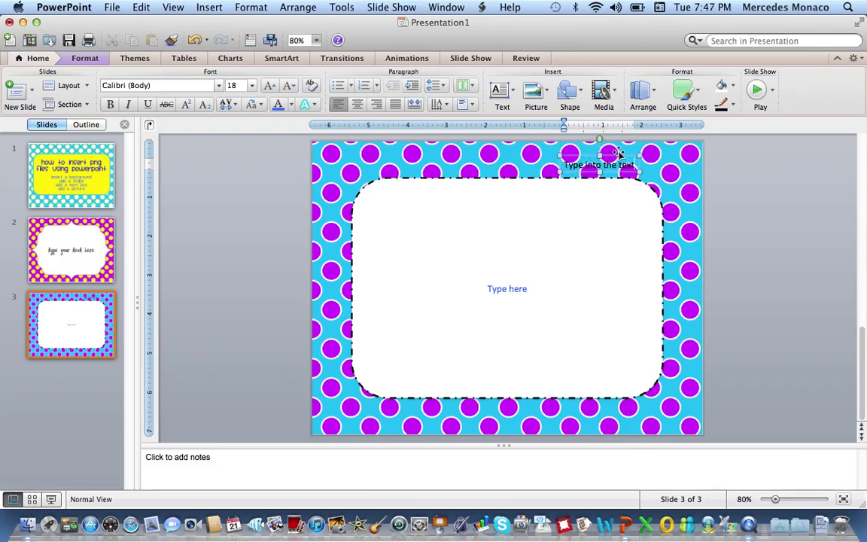
left_click_drag(619, 155, 510, 219)
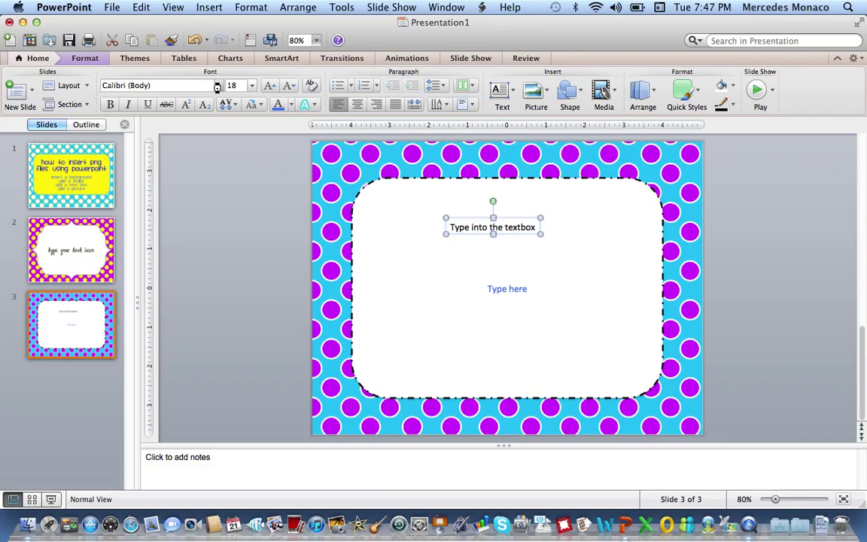
- Set the "Type into the textbox" text to the Fontmoochers font at size 28
left_click(217, 85)
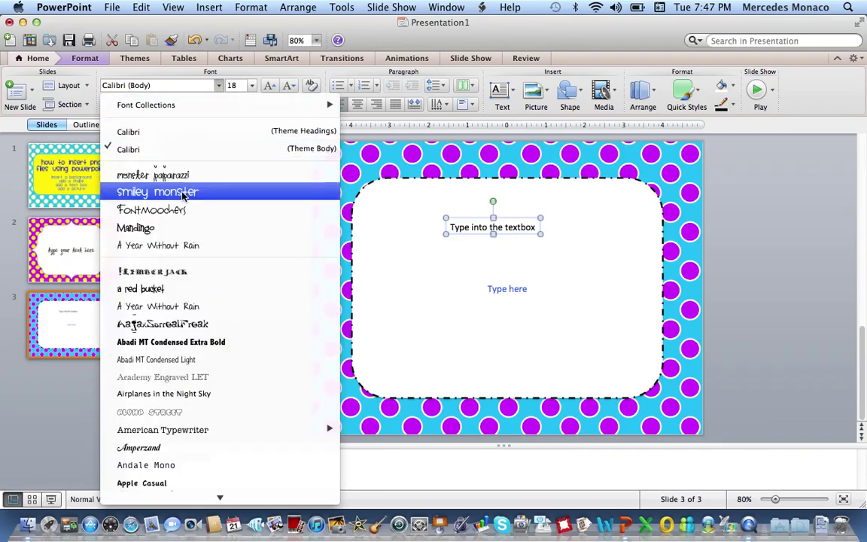
left_click(162, 211)
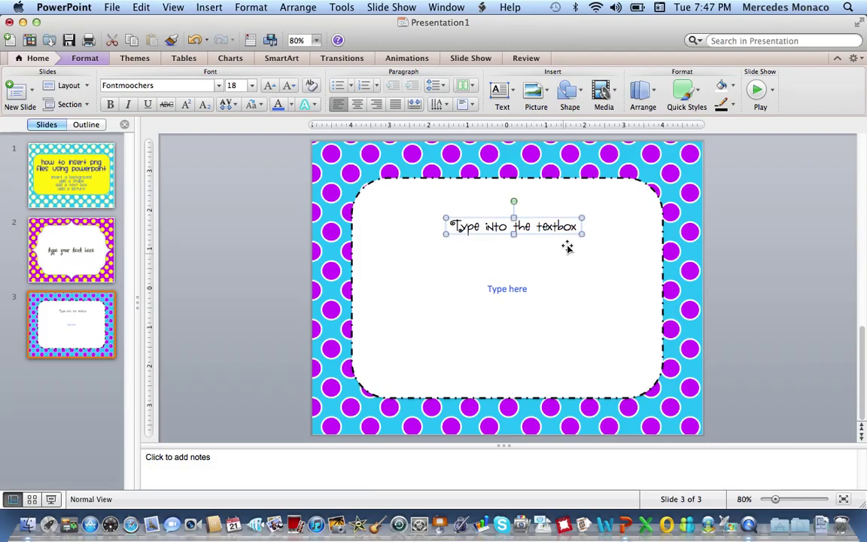
left_click(270, 86)
left_click(269, 85)
left_click(269, 86)
left_click(291, 107)
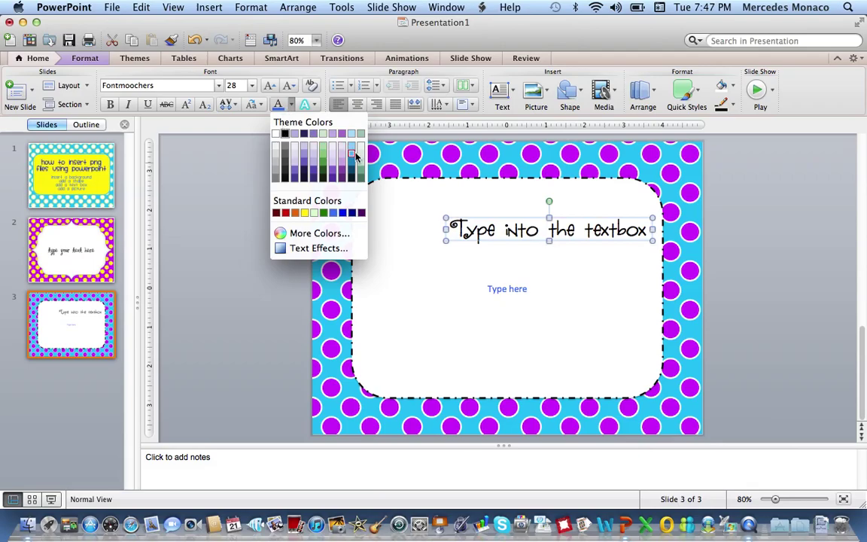
key("Escape")
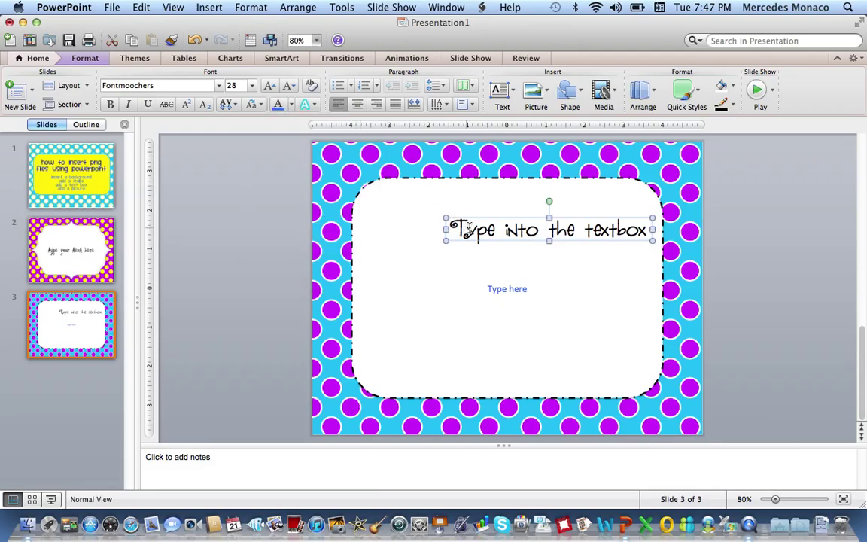
left_click(290, 105)
key("Escape")
- Color all the "Type into the textbox" text blue and shift its box left within the rounded rectangle
left_click_drag(454, 228, 648, 225)
left_click(279, 104)
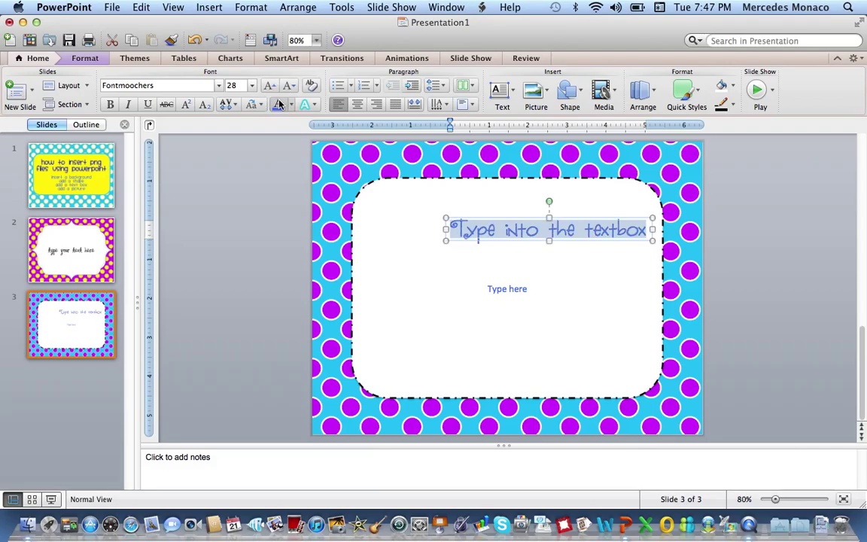
left_click(432, 311)
left_click(509, 221)
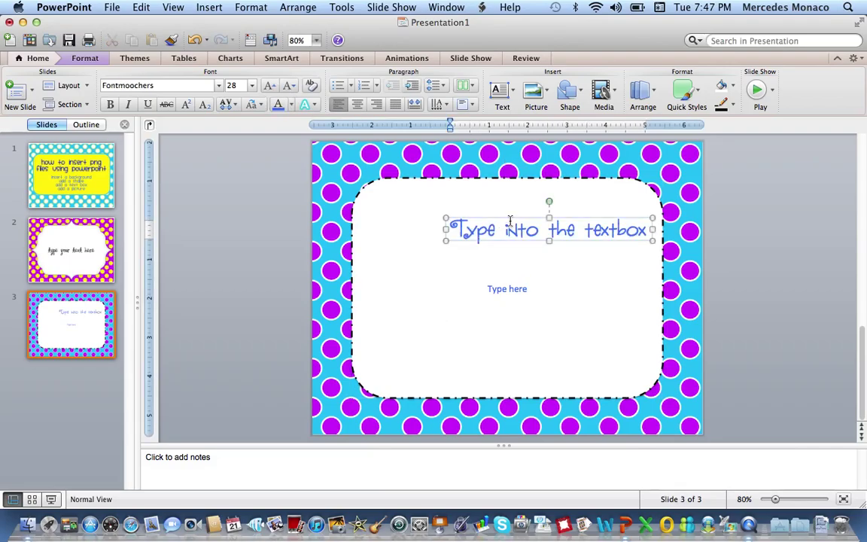
left_click_drag(510, 218, 451, 216)
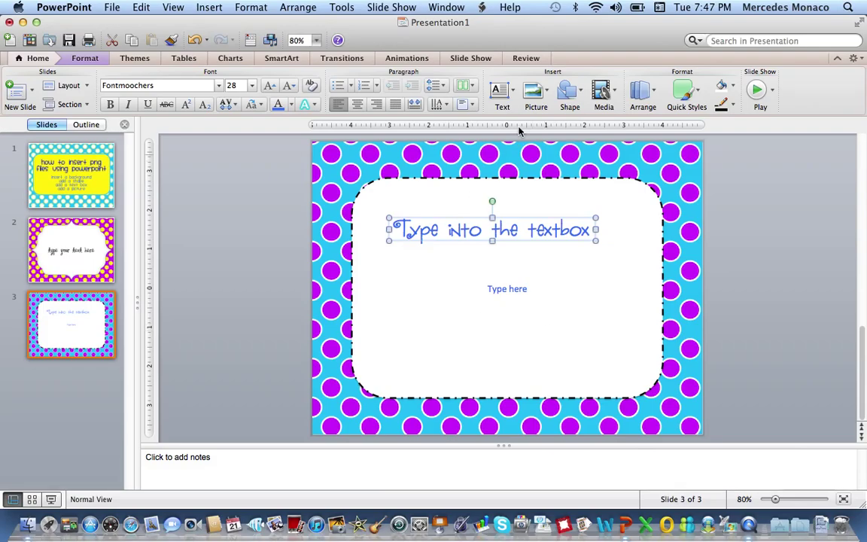
- Insert the picture octopus.png from the Sea Animals folder inside Clip Art StS
left_click(548, 92)
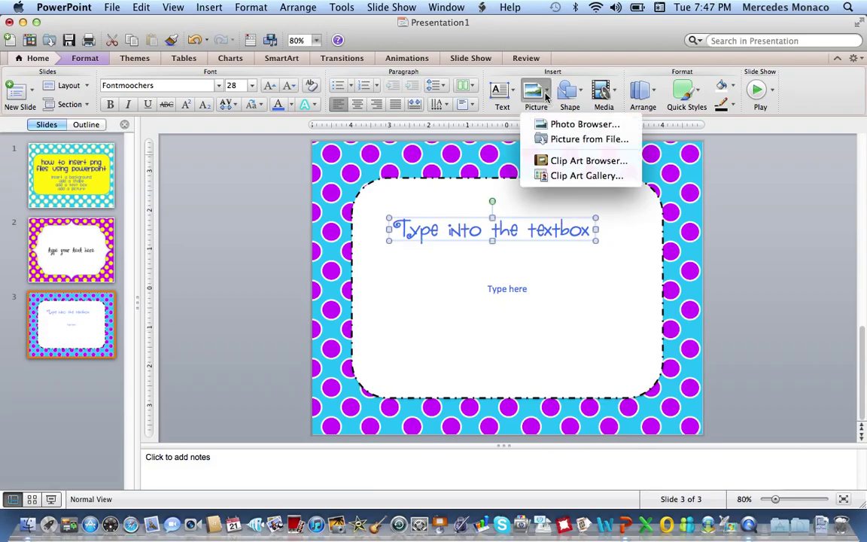
left_click(556, 141)
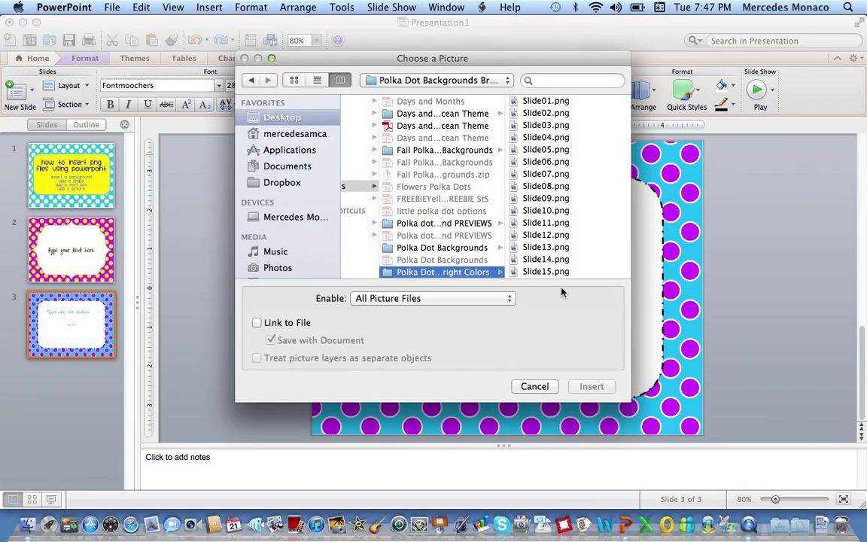
left_click(345, 164)
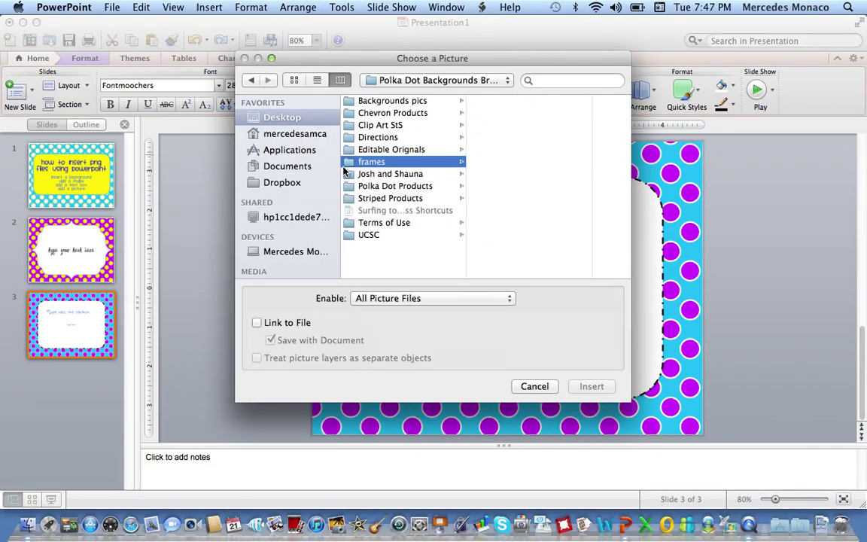
left_click(393, 125)
scroll(527, 232, "down", 5)
scroll(540, 241, "down", 15)
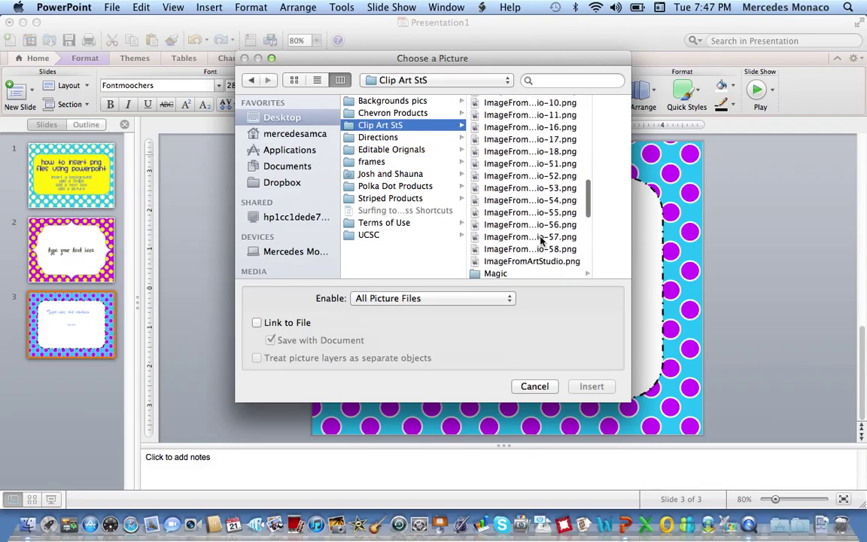
scroll(541, 241, "down", 10)
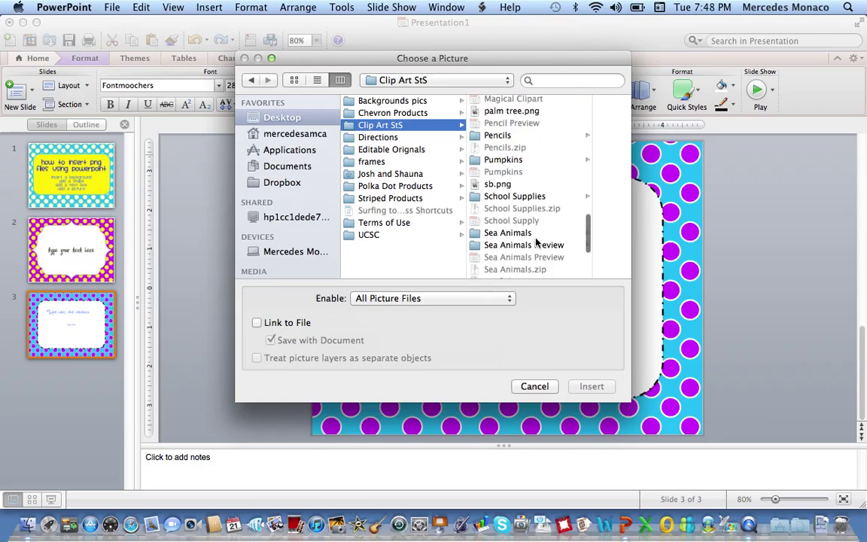
scroll(525, 237, "down", 5)
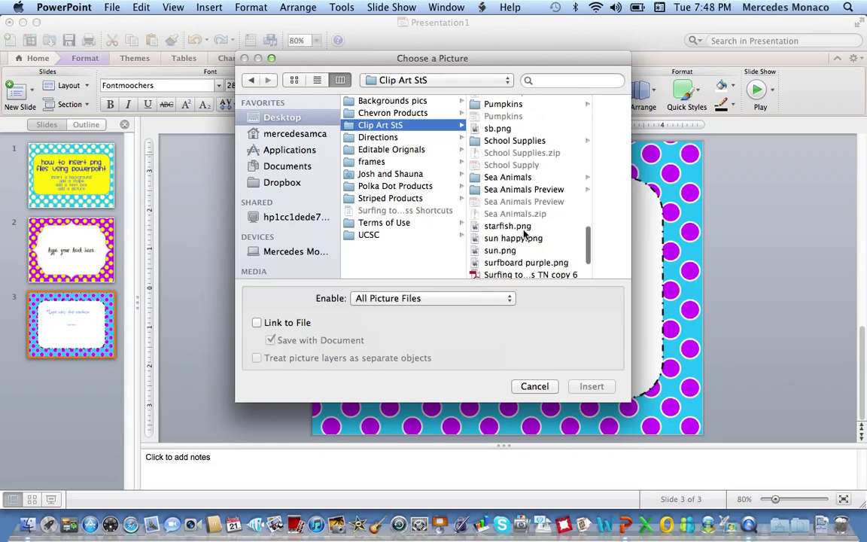
left_click(507, 179)
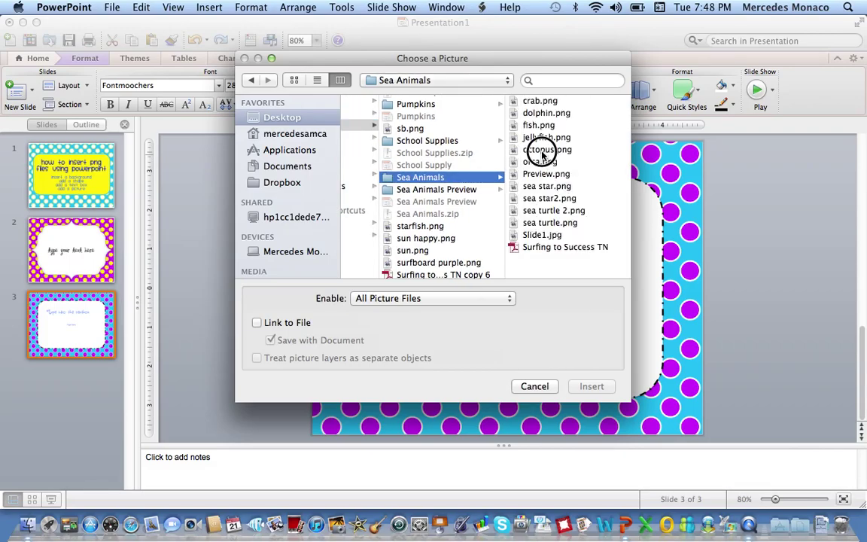
left_click(542, 155)
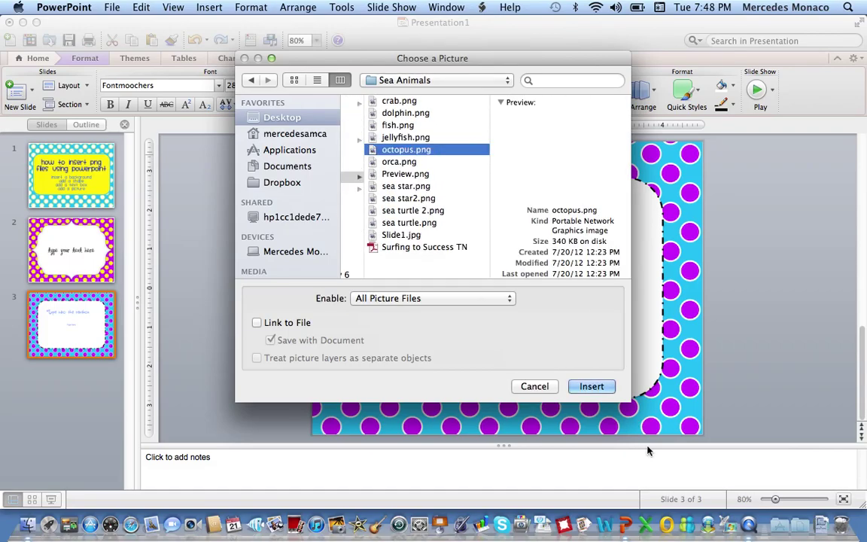
left_click(602, 388)
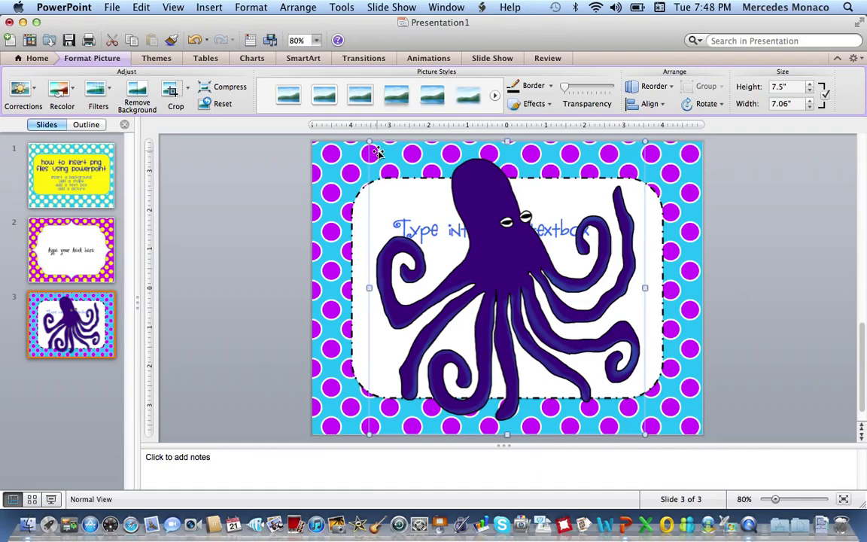
- Shrink the octopus to about 2 inches wide in the rounded rectangle's lower-right area and stretch it upward to about 3.81 inches high
left_click_drag(370, 141, 599, 310)
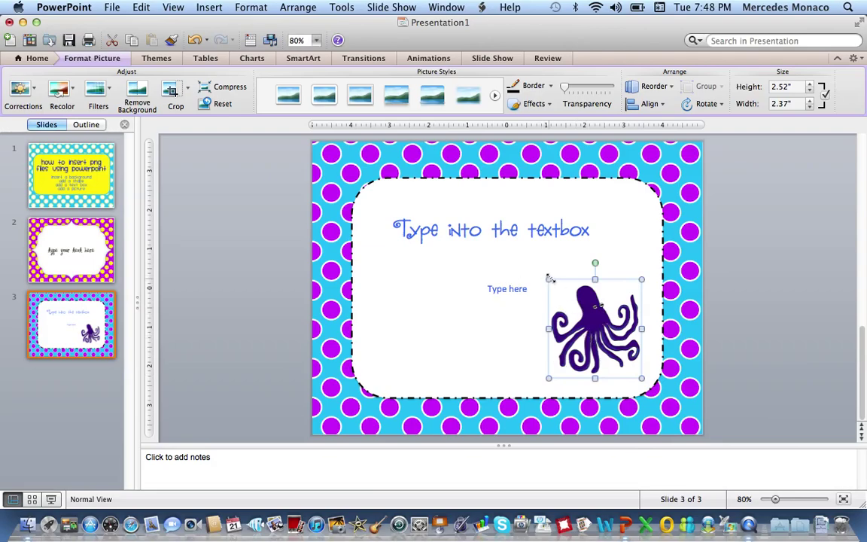
left_click_drag(550, 280, 563, 295)
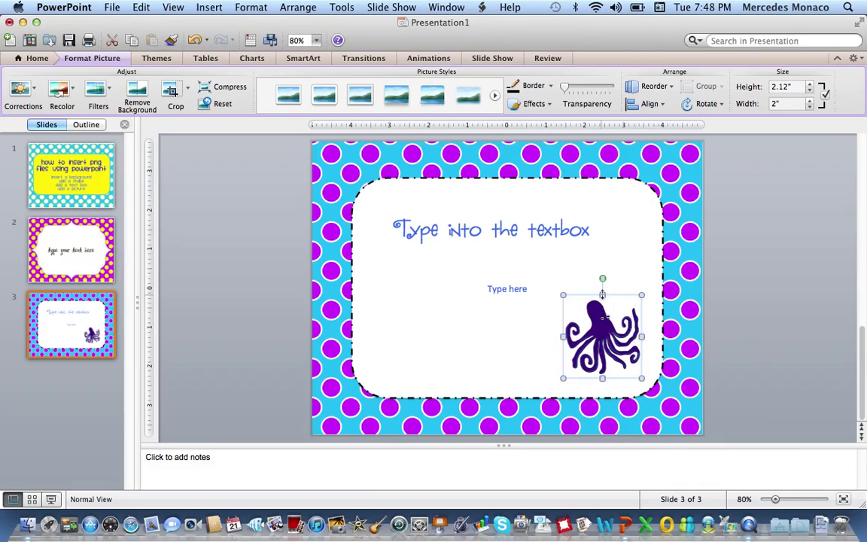
left_click_drag(603, 295, 604, 229)
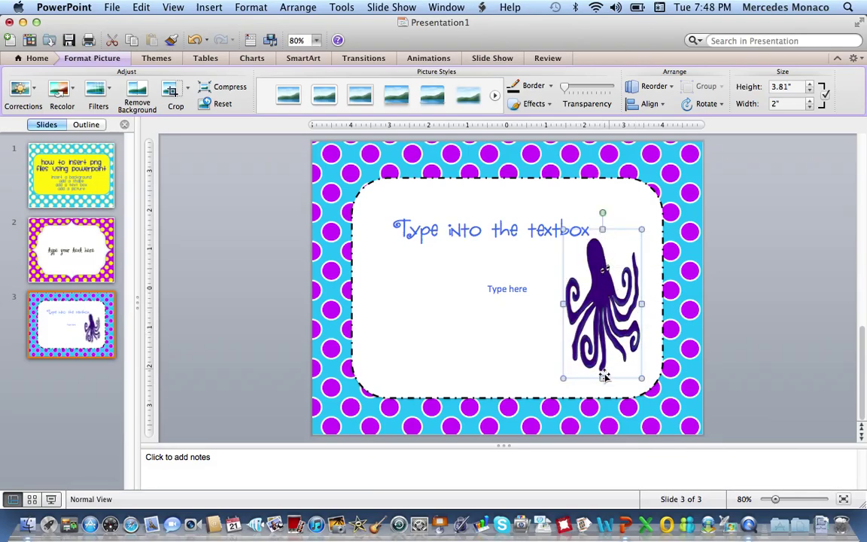
- Undo the octopus's vertical stretch and try rotating the picture in both directions, leaving it tilted about 45 degrees clockwise
left_click(197, 42)
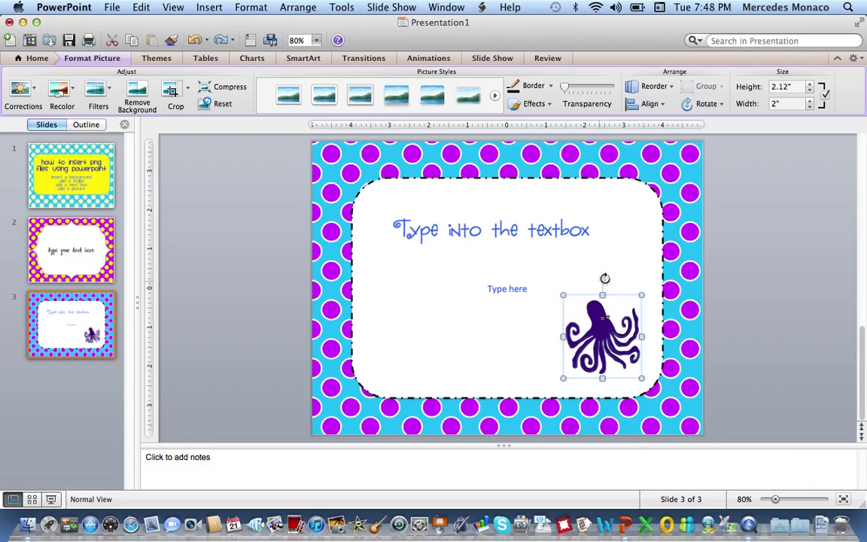
left_click_drag(603, 278, 572, 279)
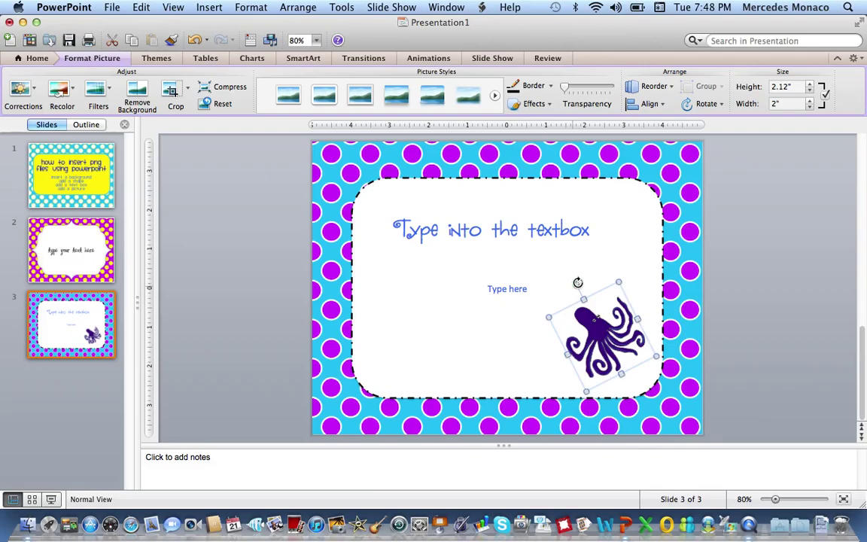
left_click_drag(575, 286, 604, 285)
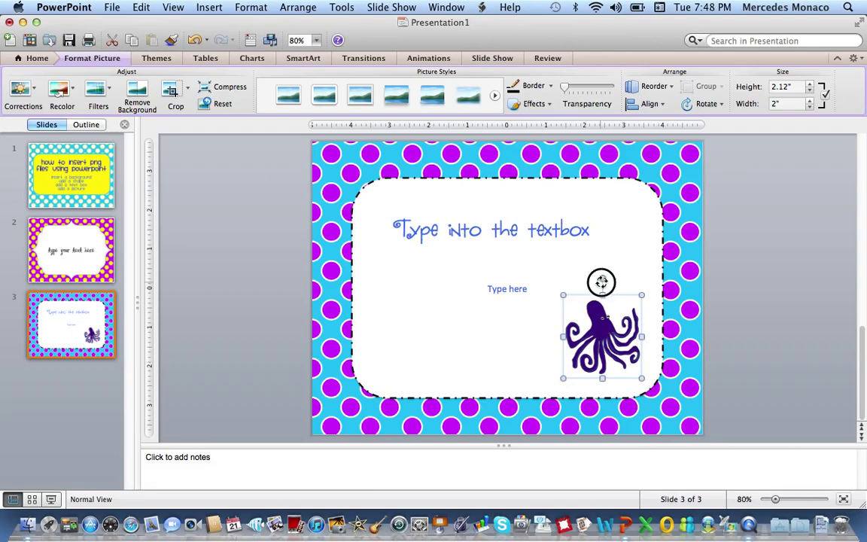
left_click_drag(605, 282, 608, 281)
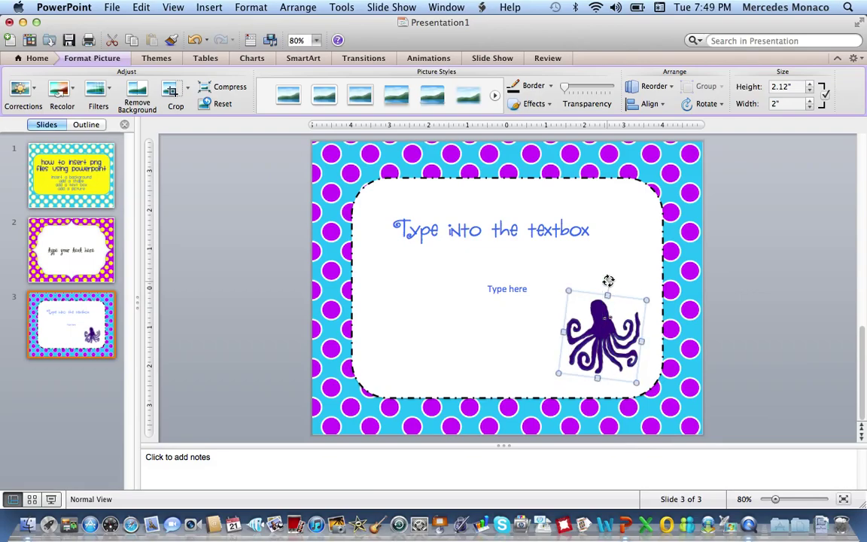
left_click_drag(609, 281, 638, 309)
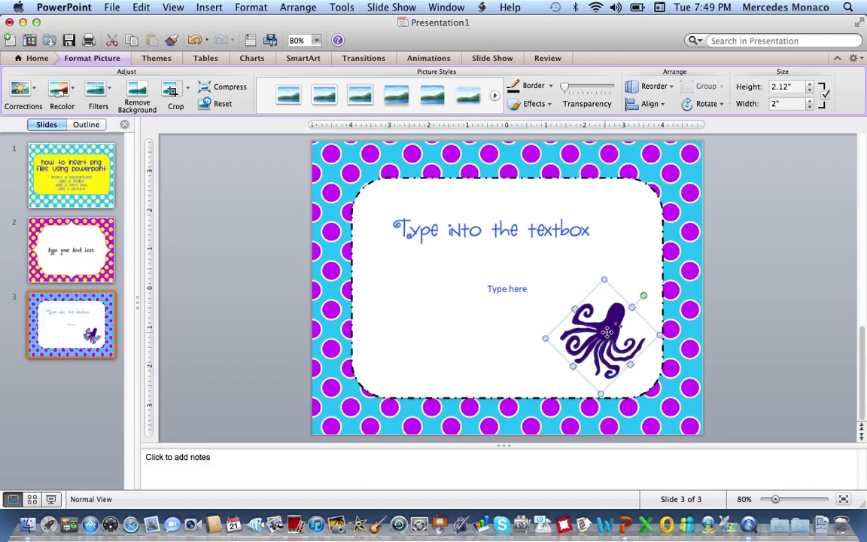
- Delete the octopus picture from slide 3 and add a new blank slide after it
key("Delete")
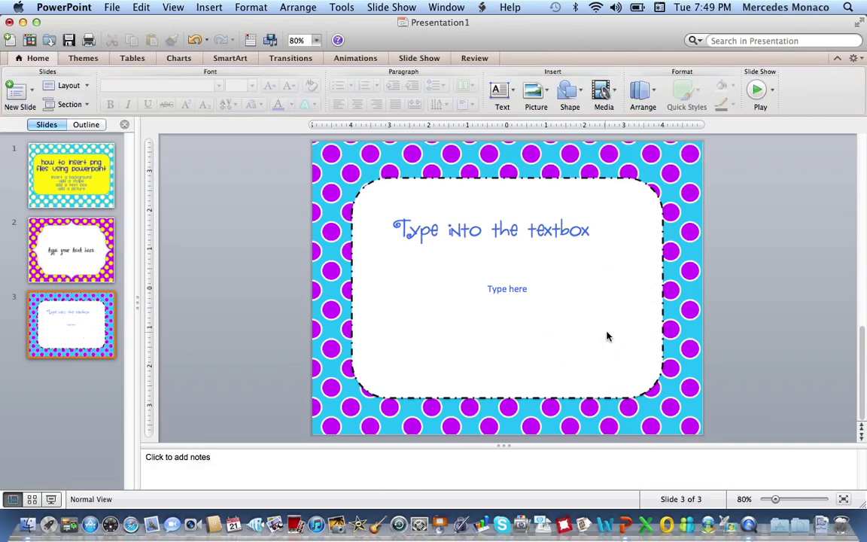
left_click(64, 341)
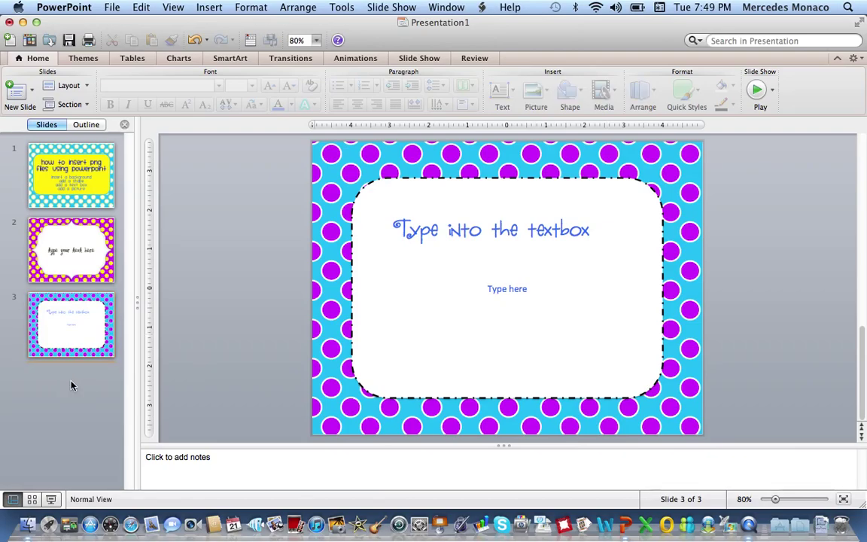
left_click(15, 89)
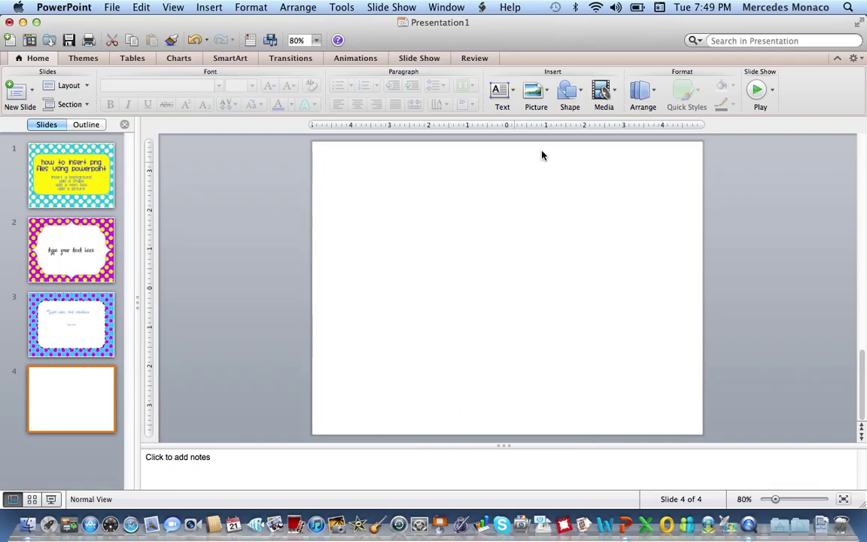
- Insert the picture spiral notebook.png from the School Supplies folder on the blank slide
left_click(541, 94)
left_click(553, 139)
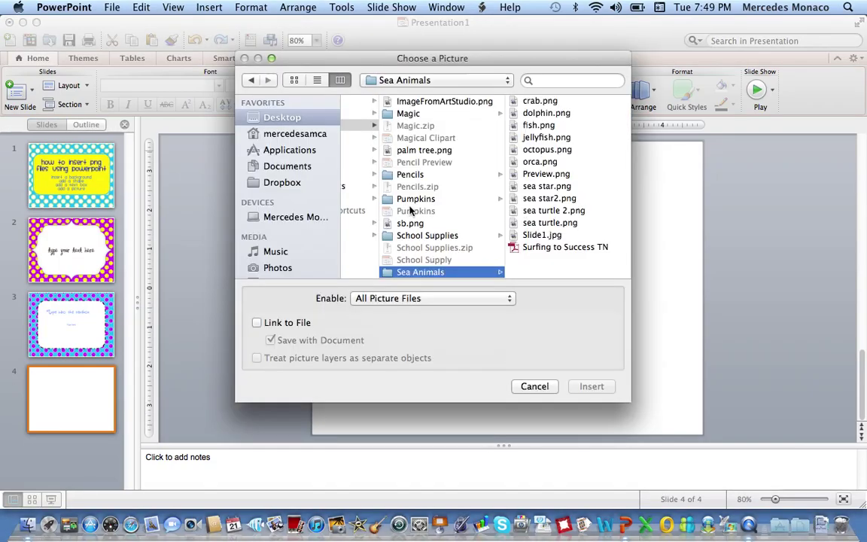
left_click(430, 240)
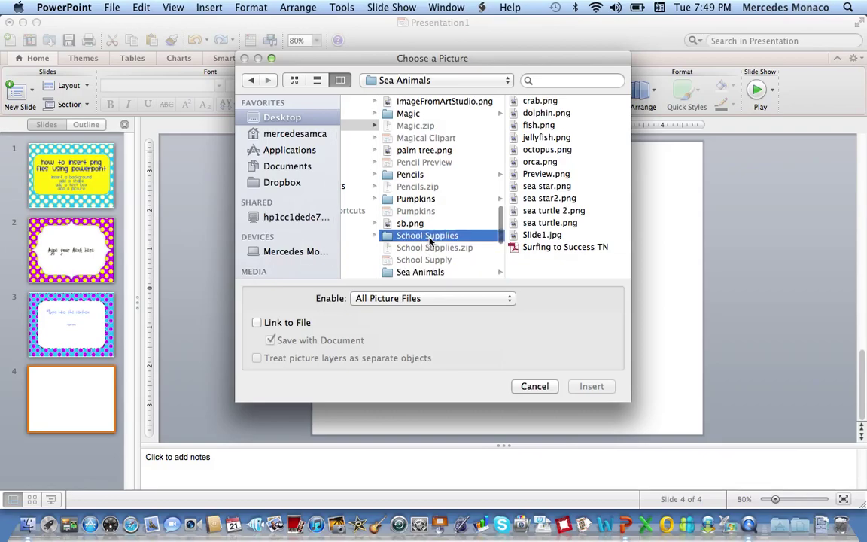
left_click(571, 223)
left_click(590, 386)
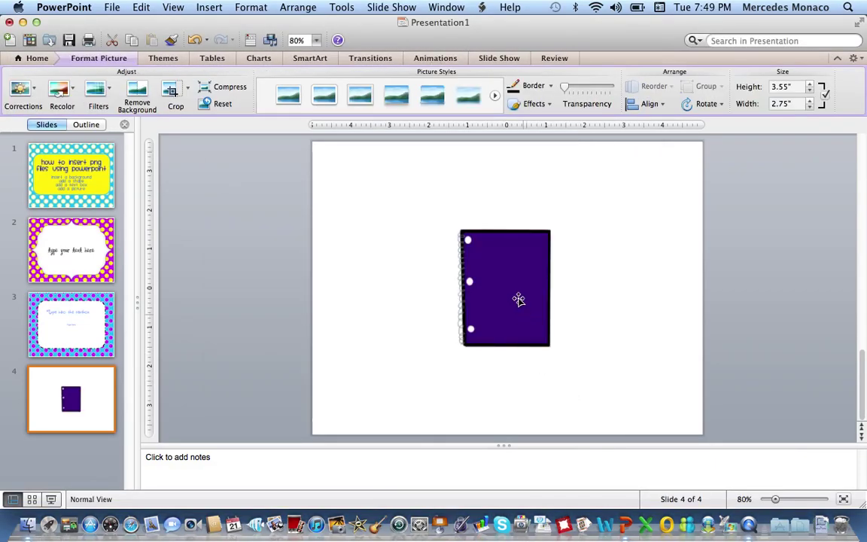
- Enlarge the purple spiral notebook picture and shift it slightly down within the slide
left_click(509, 283)
left_click_drag(455, 218, 380, 196)
left_click_drag(511, 250, 501, 304)
left_click(627, 231)
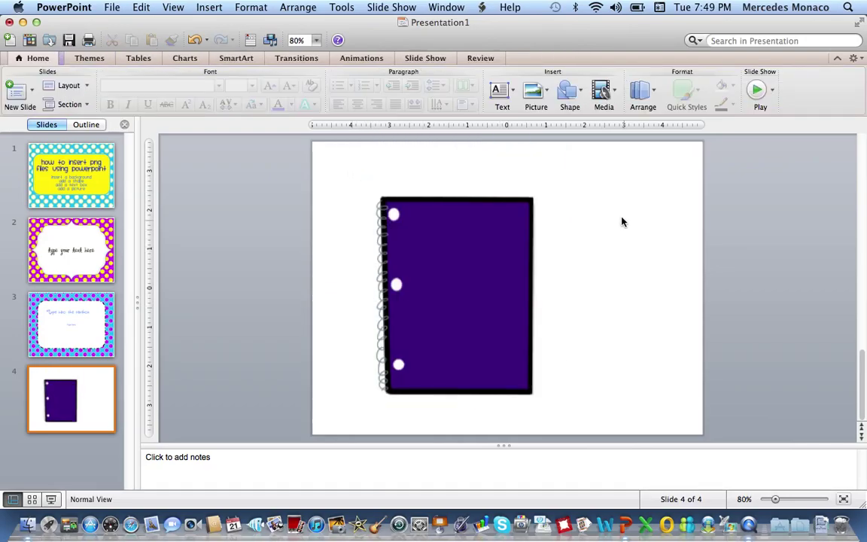
- Draw a rounded rectangle label about 1.83 inches wide and 1.31 inches high on the spiral notebook cover and fill it white
left_click(570, 90)
mouse_move(590, 135)
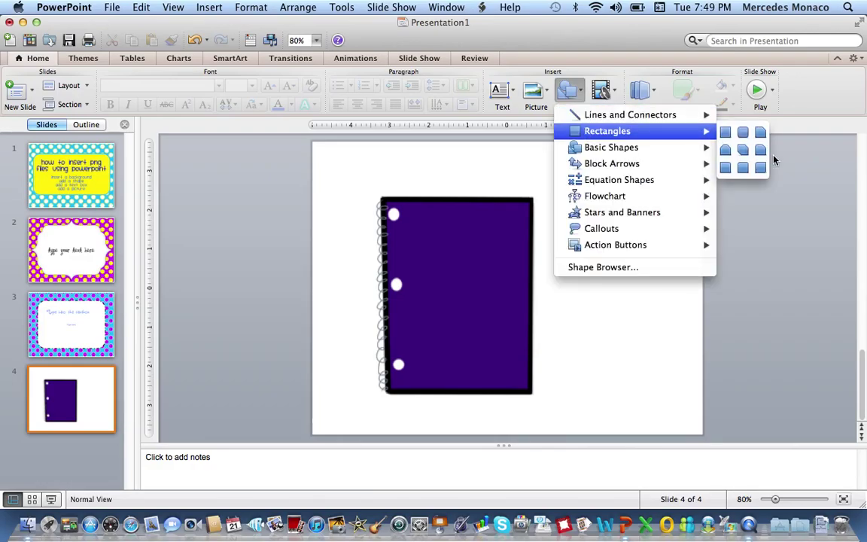
left_click(727, 132)
left_click_drag(427, 247, 499, 297)
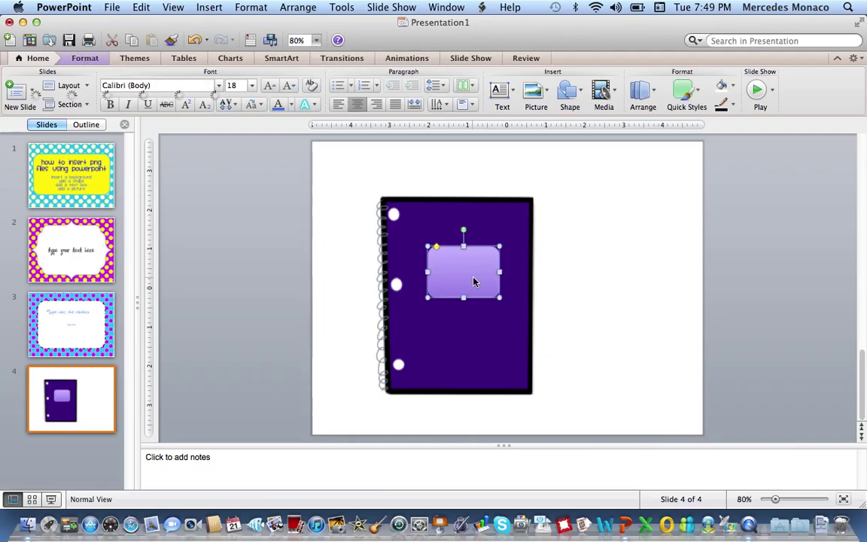
left_click(271, 87)
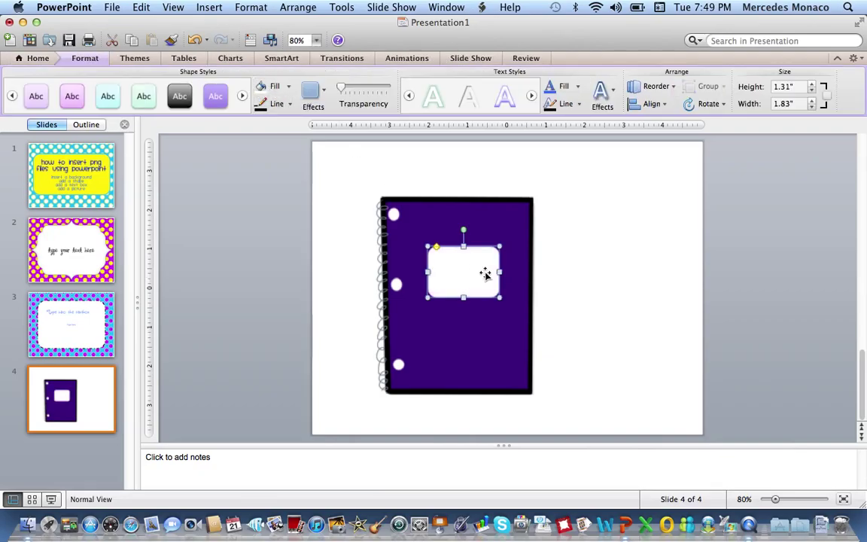
- Delete the spiral notebook picture and its white rounded label from slide 4
left_click(517, 227)
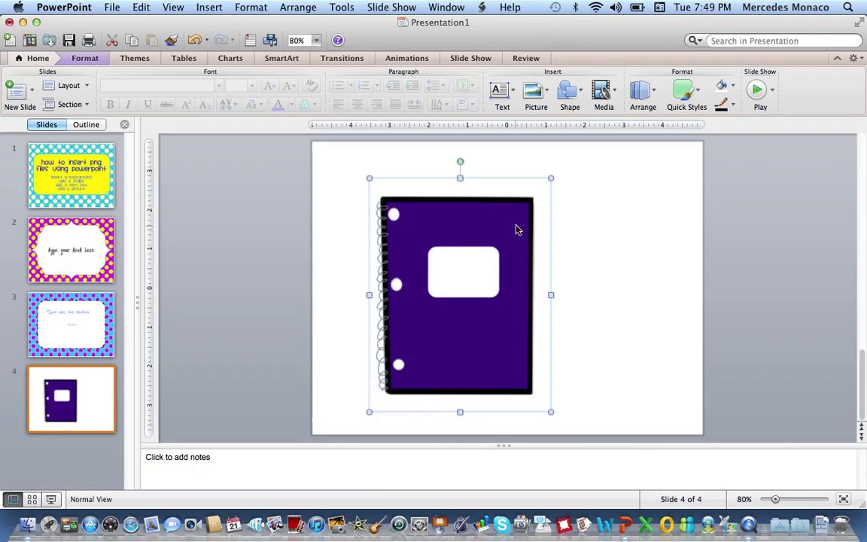
key("Delete")
left_click(487, 257)
key("Delete")
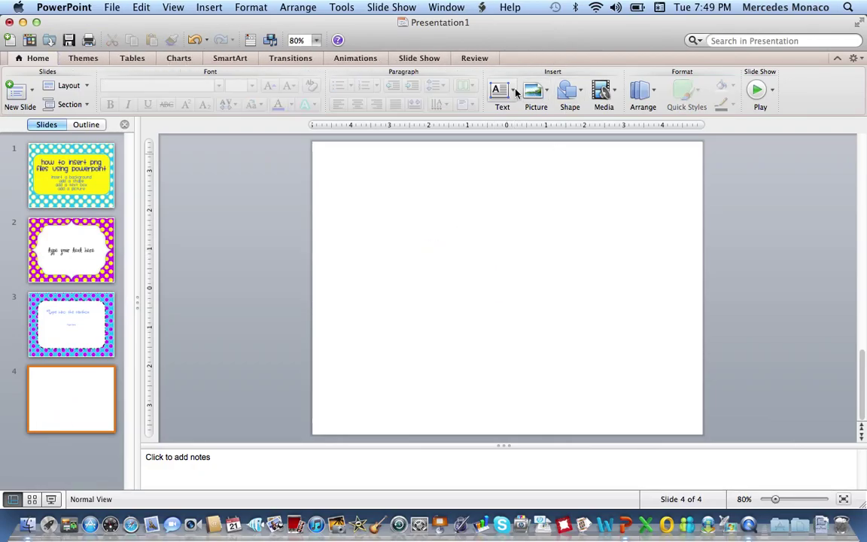
- Insert composition.png from the School Supplies folder and place the notebook in the left part of the slide
left_click(542, 100)
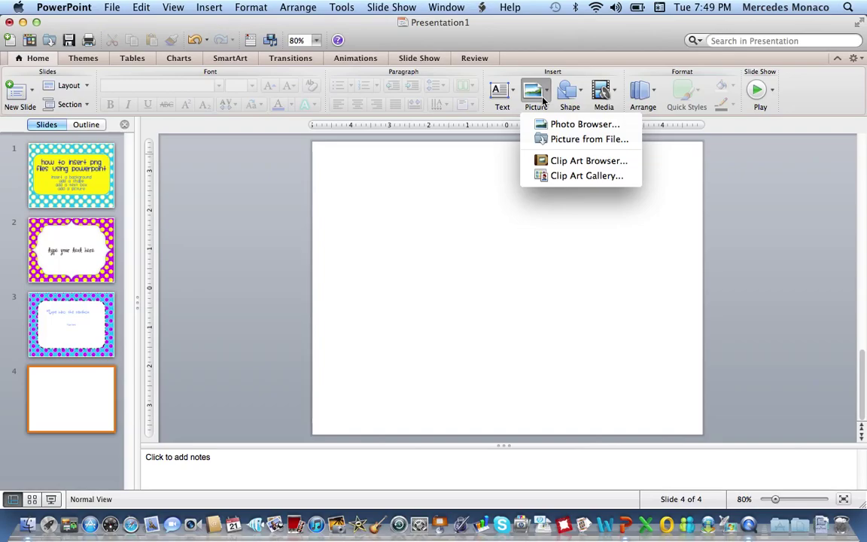
left_click(561, 140)
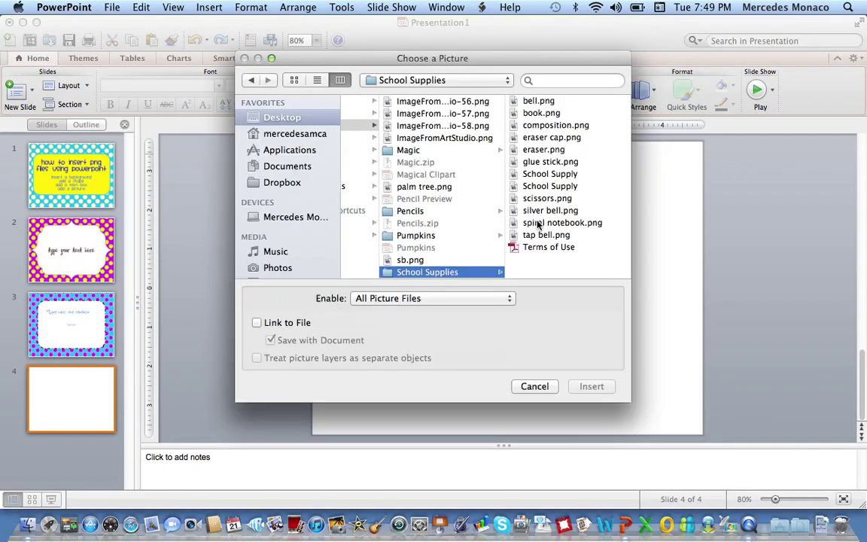
left_click(553, 125)
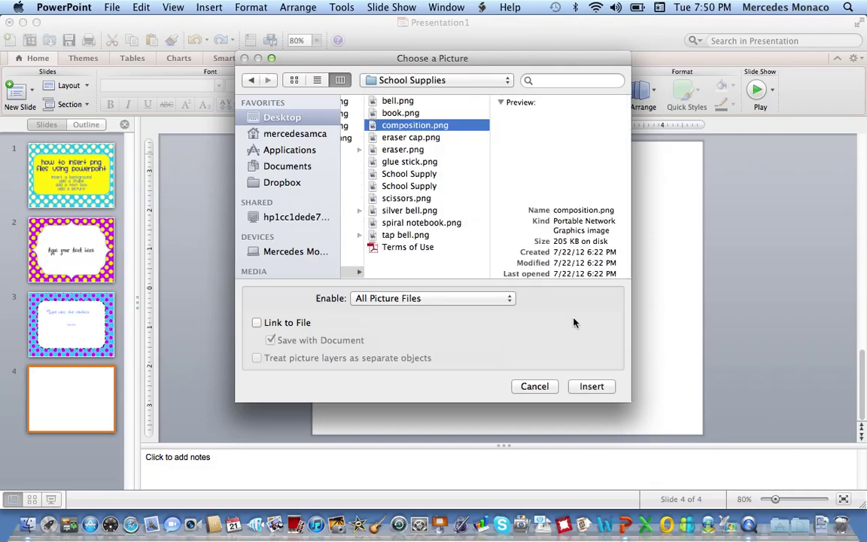
left_click(590, 387)
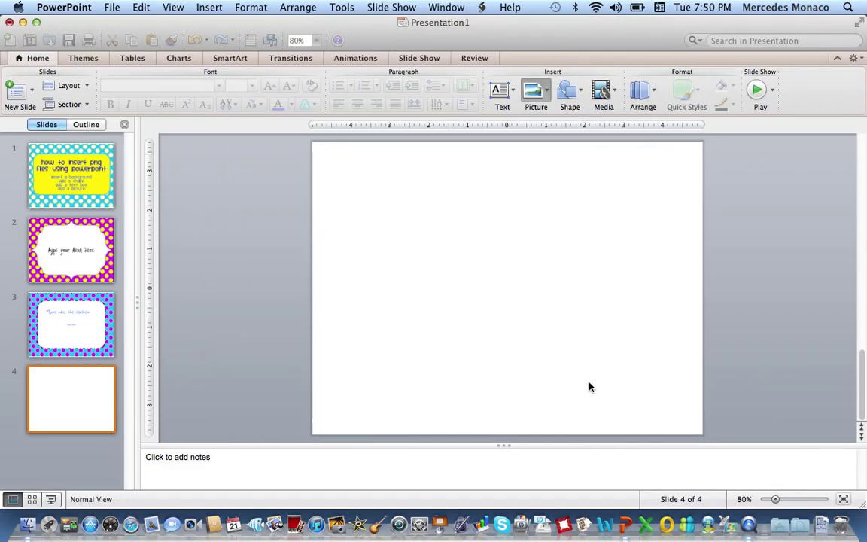
left_click_drag(485, 277, 414, 262)
left_click(637, 309)
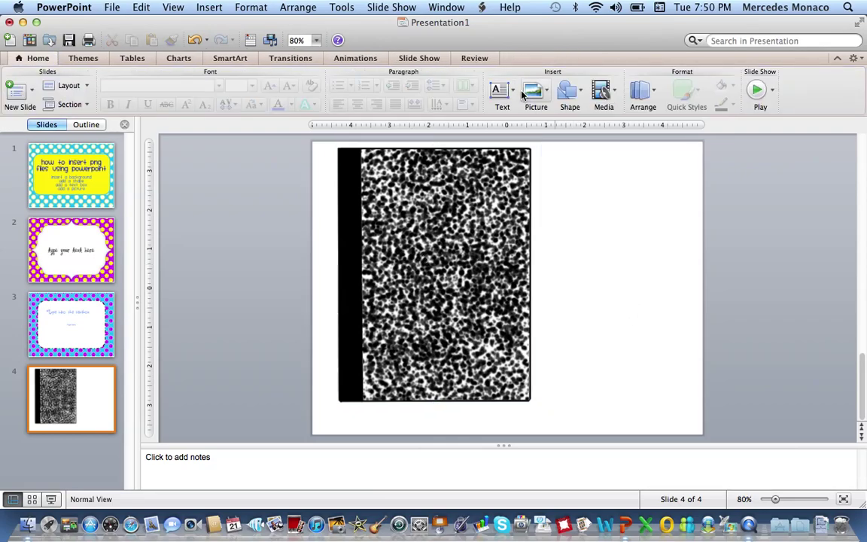
- Draw a rounded rectangle about 3.42 inches wide and 2.1 inches high on the composition notebook's upper cover and enter "hello" in it
left_click(578, 97)
mouse_move(597, 132)
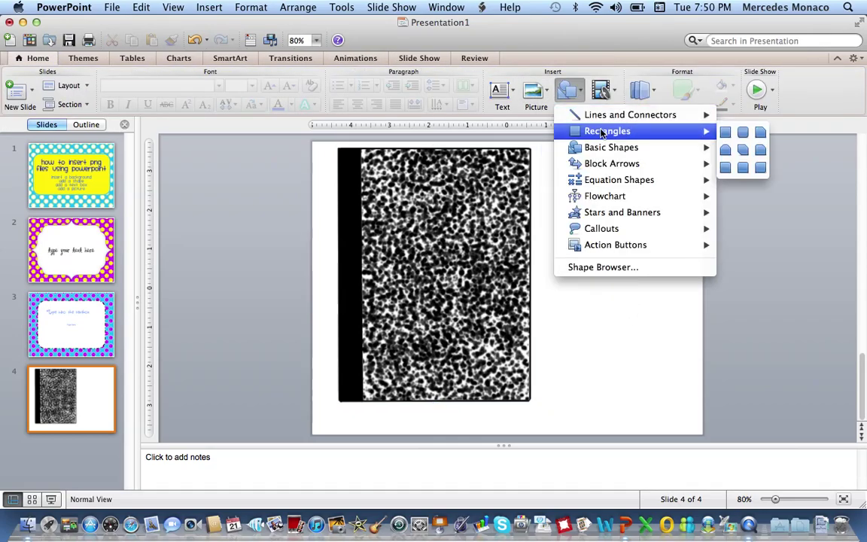
left_click(743, 132)
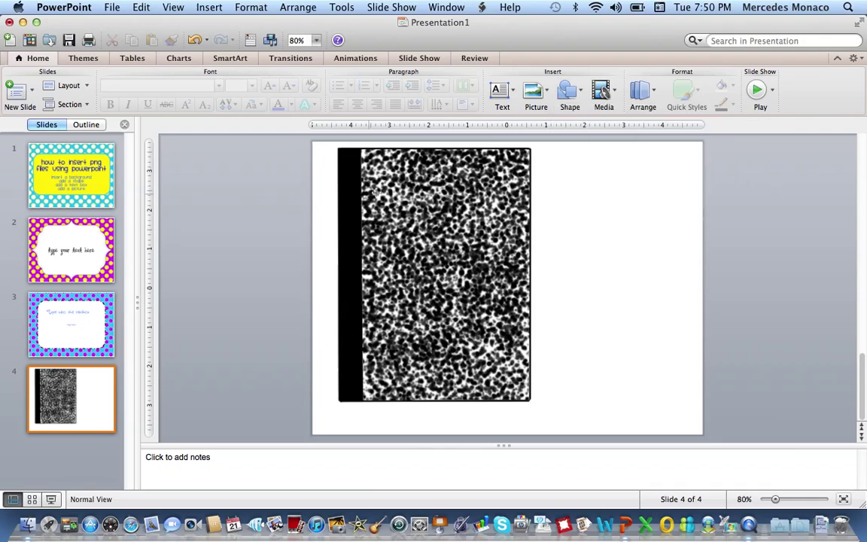
left_click_drag(376, 193, 513, 274)
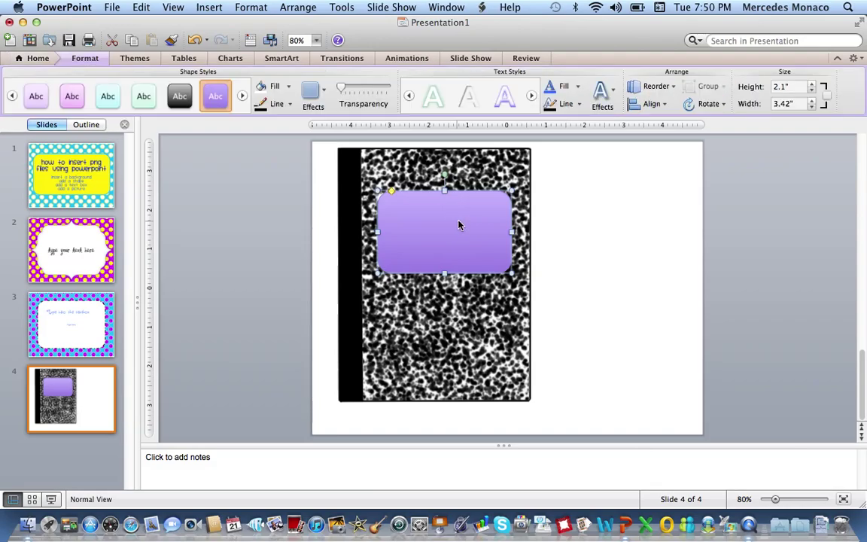
type("hello")
key("BackSpace")
key("BackSpace")
type("lo")
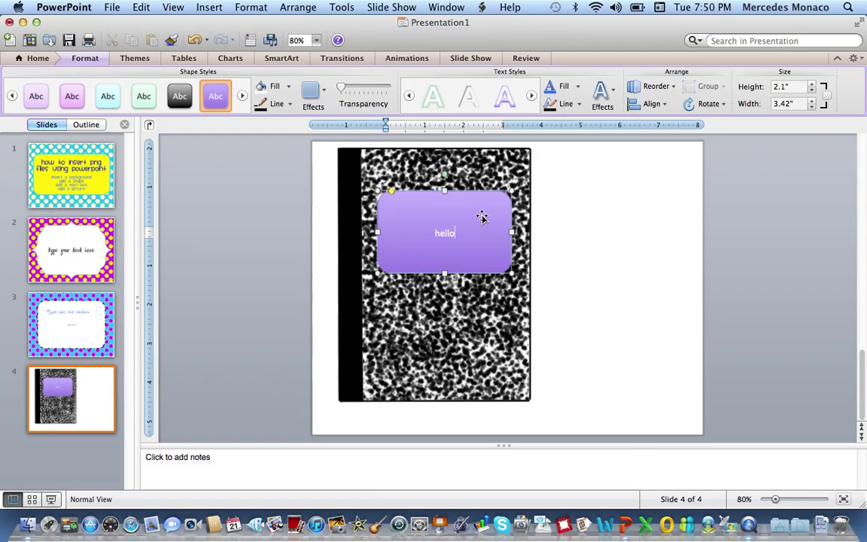
- Group the "hello" label with the composition notebook picture and move the group to slightly left of the slide's center
left_click(477, 165)
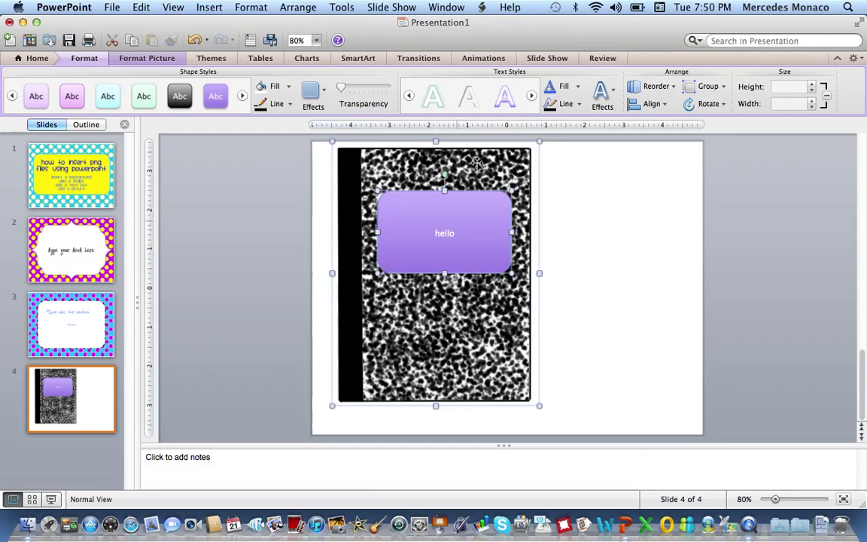
left_click(708, 86)
left_click(723, 107)
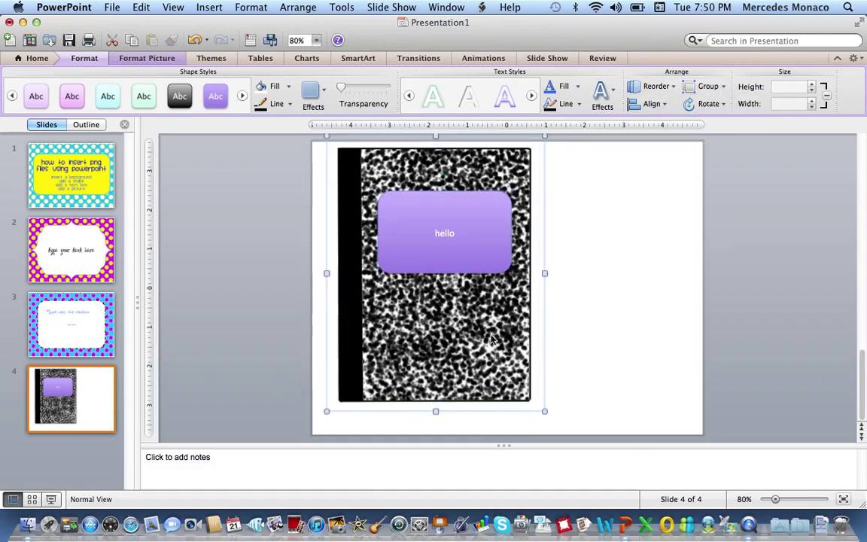
left_click_drag(485, 328, 637, 343)
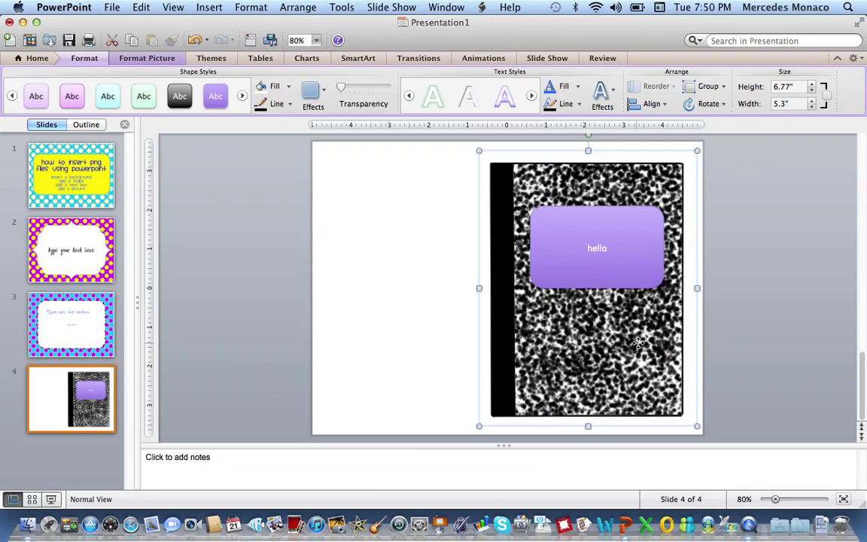
left_click_drag(506, 315, 500, 334)
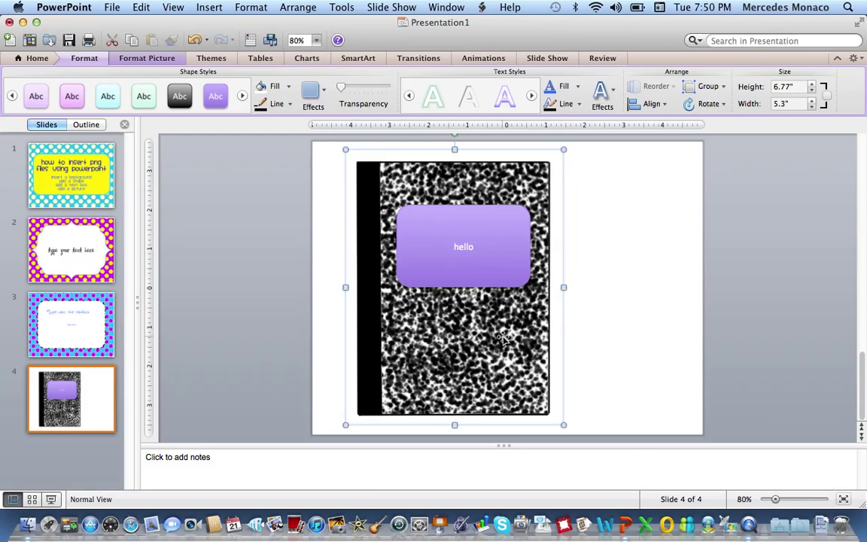
- Insert the yellow heart-pattern picture Slide05.jpg from the Polka Hearts folder, inside Polka Dot Products on the Desktop, onto slide 4
left_click(588, 236)
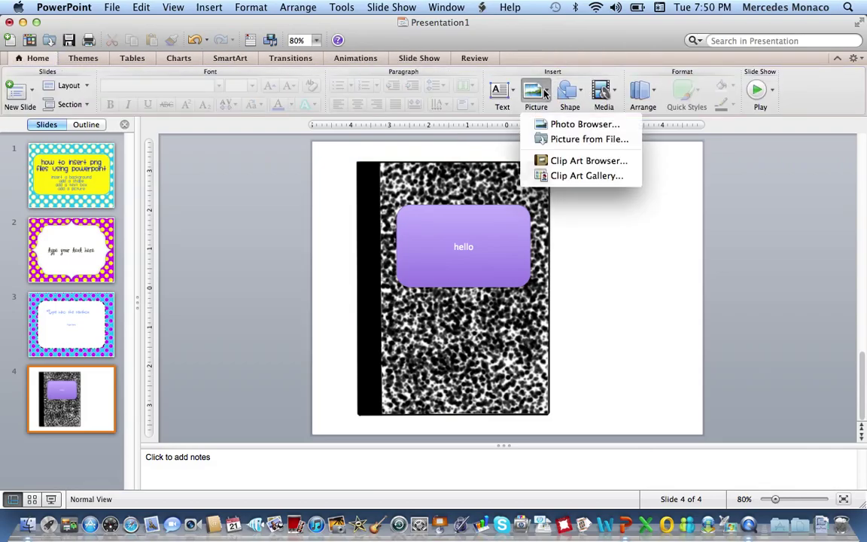
left_click(550, 139)
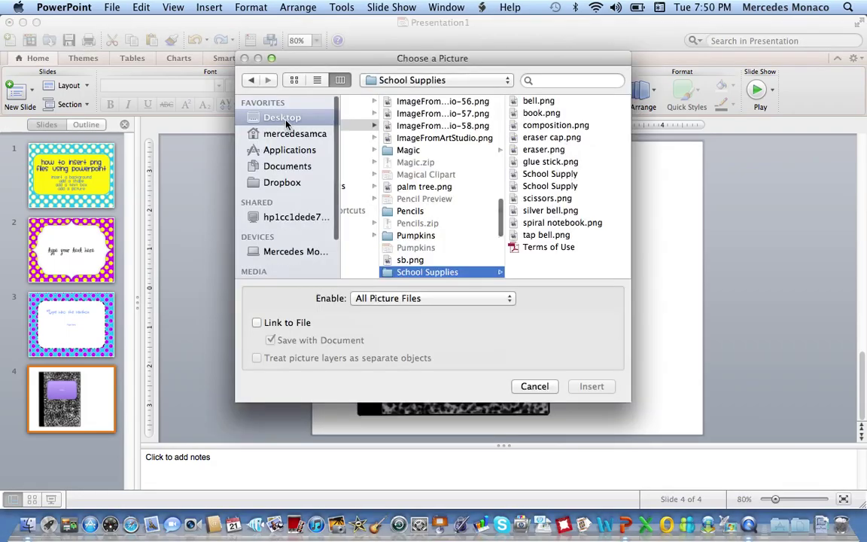
left_click(286, 121)
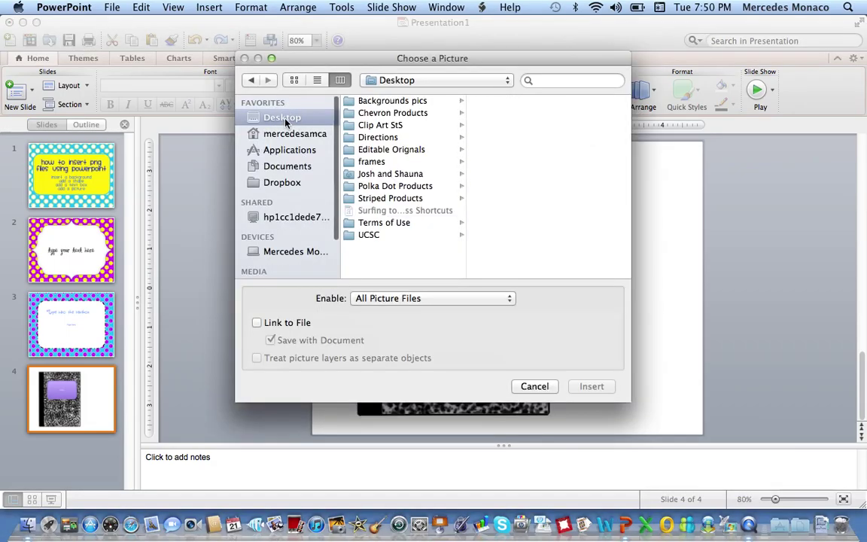
left_click(406, 188)
scroll(531, 236, "down", 1)
scroll(531, 236, "down", 10)
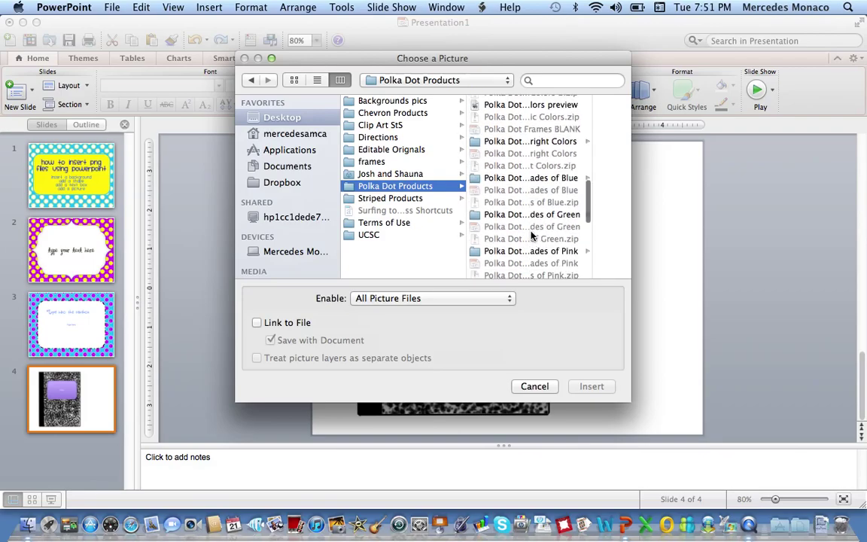
scroll(531, 236, "down", 5)
left_click(524, 223)
left_click(558, 186)
left_click(544, 143)
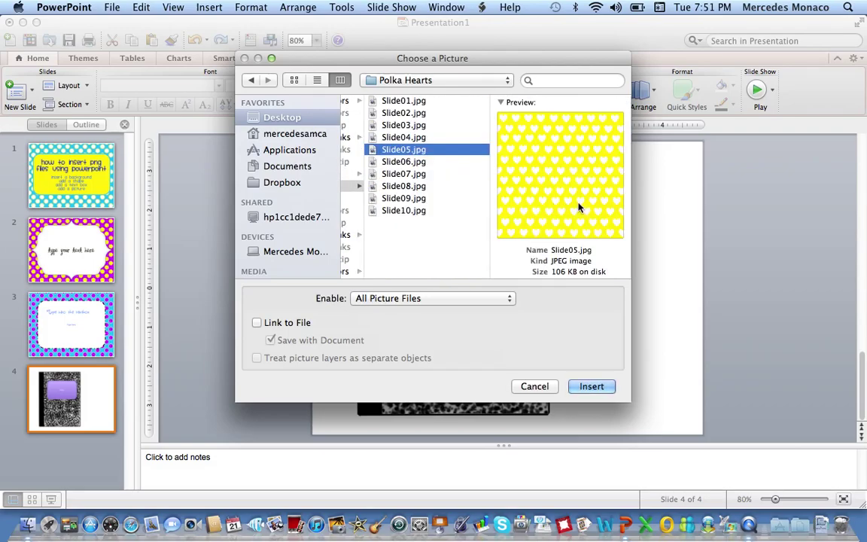
left_click(592, 386)
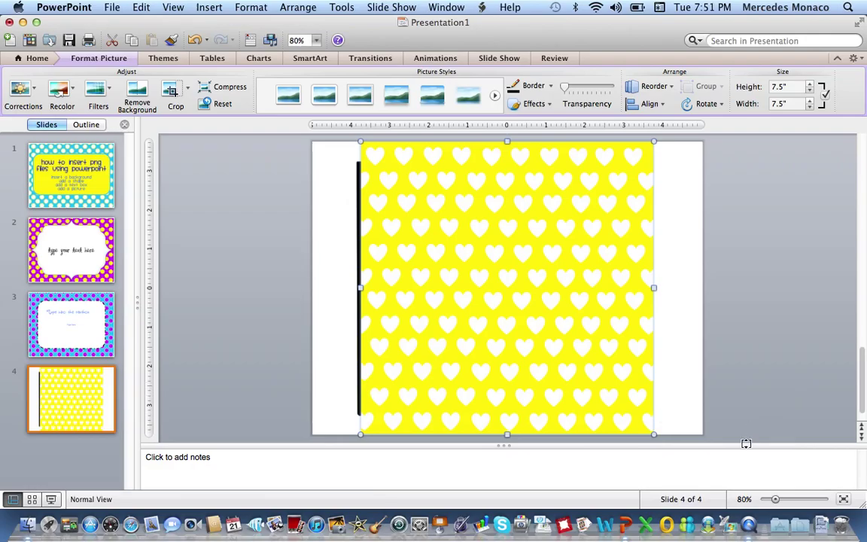
- Align the heart-pattern picture with the slide's upper-left corner and enlarge it proportionally to 10 by 10 inches to cover the slide
left_click_drag(747, 444, 771, 497)
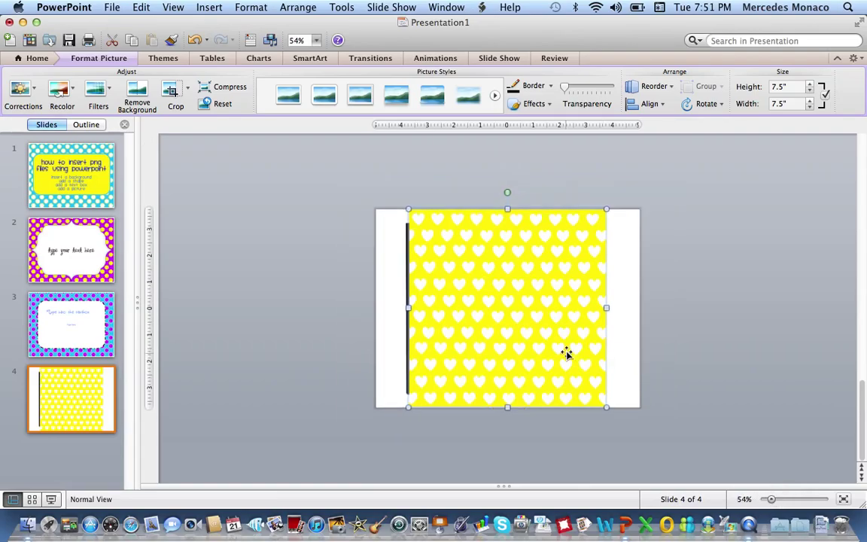
left_click_drag(526, 311, 494, 309)
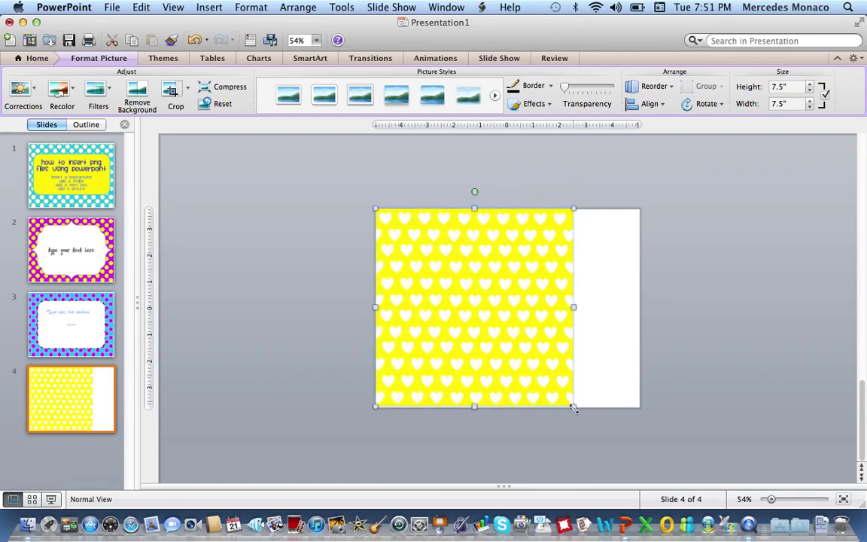
left_click_drag(574, 408, 641, 457)
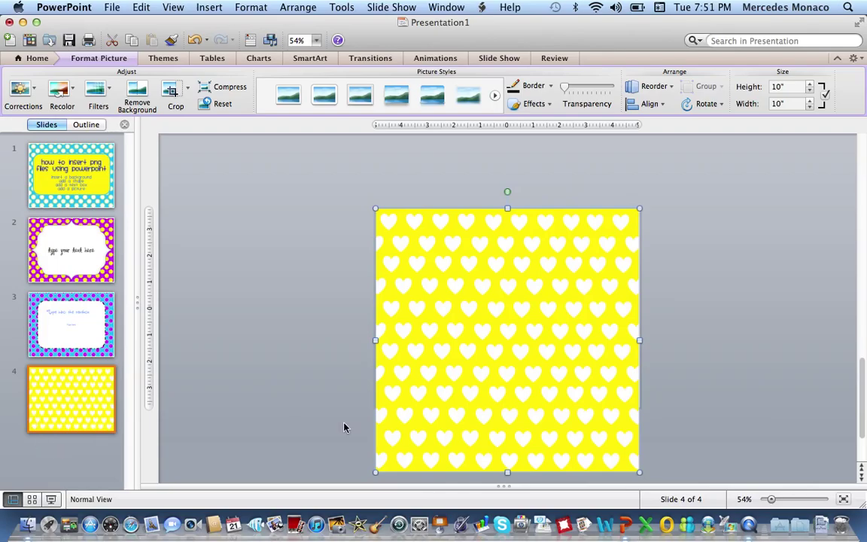
- Try resizing the heart-pattern picture to 6.9 inches high and 10 inches wide, and undo the size changes
left_click_drag(637, 471, 557, 368)
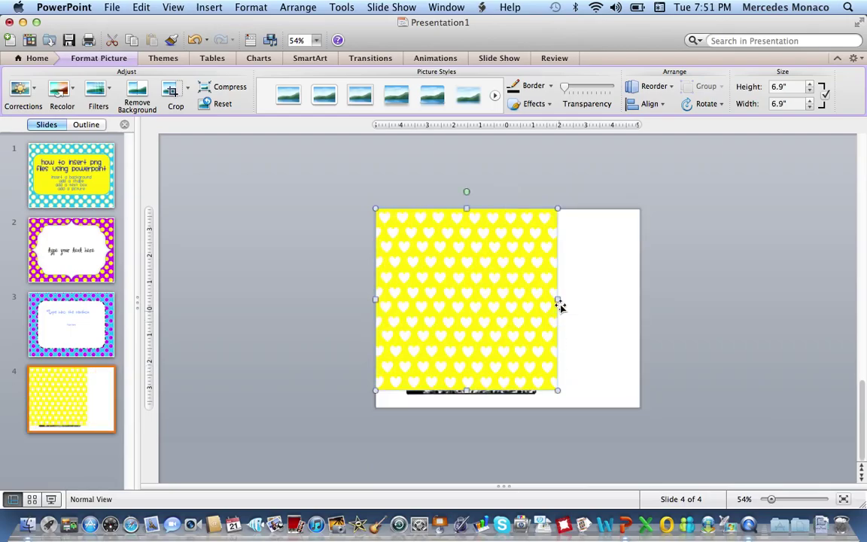
left_click_drag(558, 300, 637, 312)
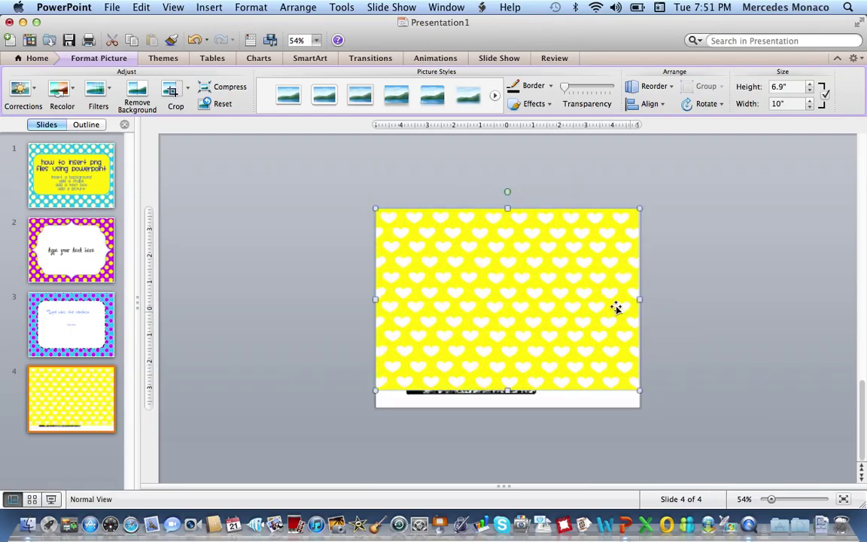
left_click(195, 41)
left_click(195, 41)
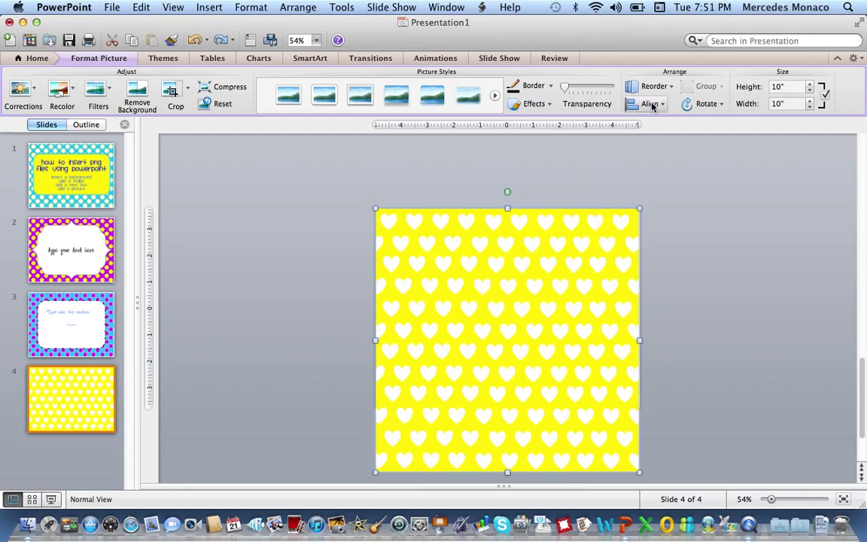
- Send the heart-pattern picture to the back, behind the composition notebook group, and deselect it
left_click(662, 86)
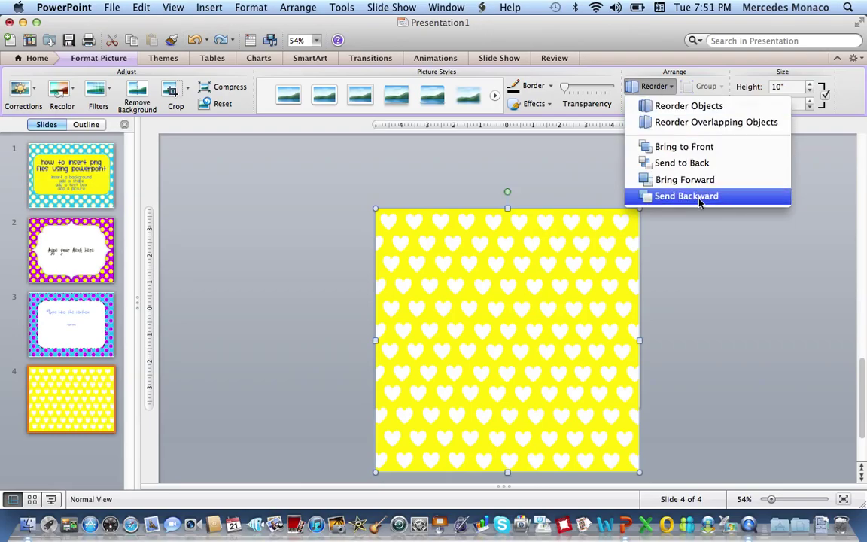
left_click(645, 163)
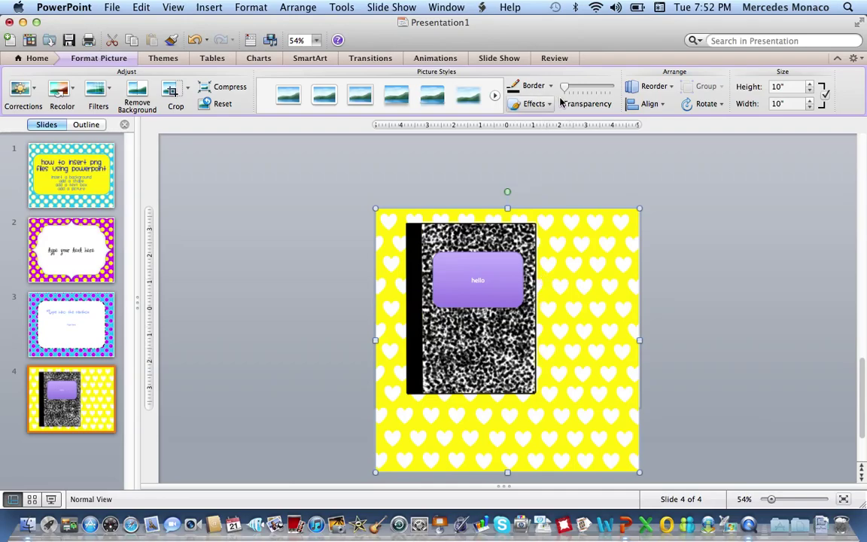
left_click(586, 182)
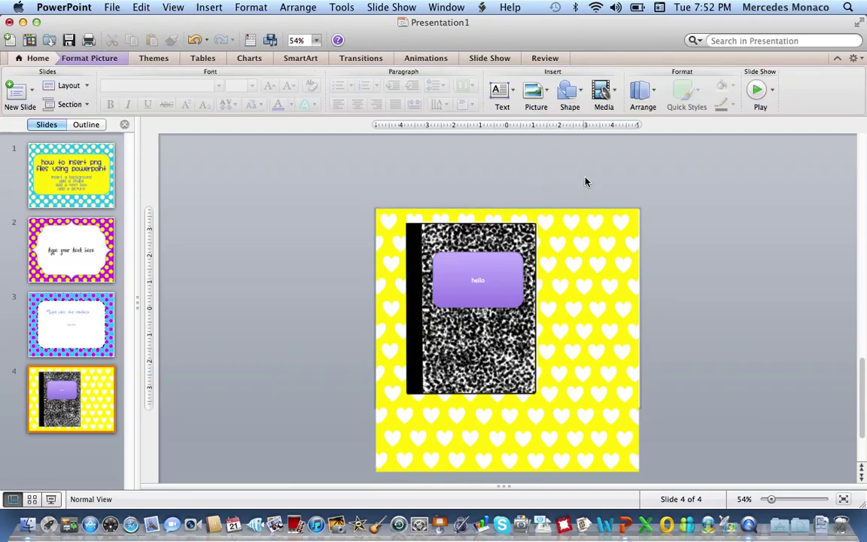
- Start inserting another picture from a file onto slide 4
left_click(535, 91)
left_click(561, 139)
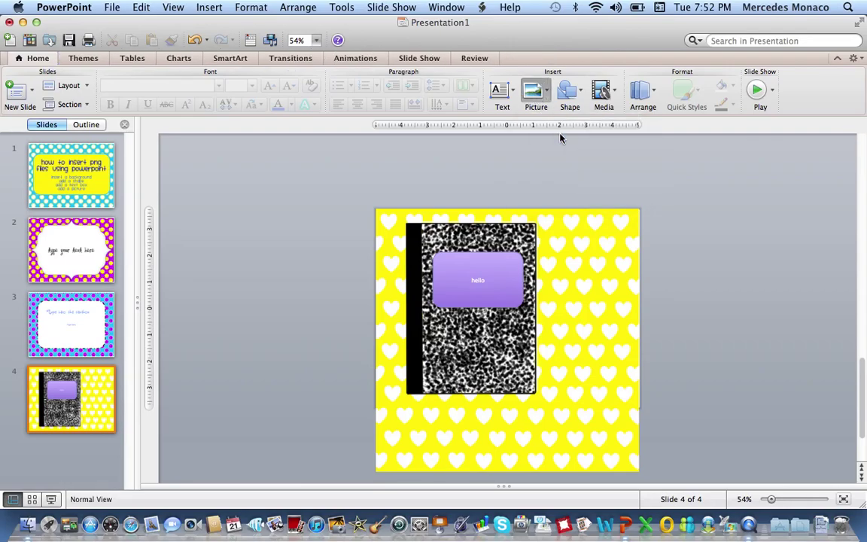